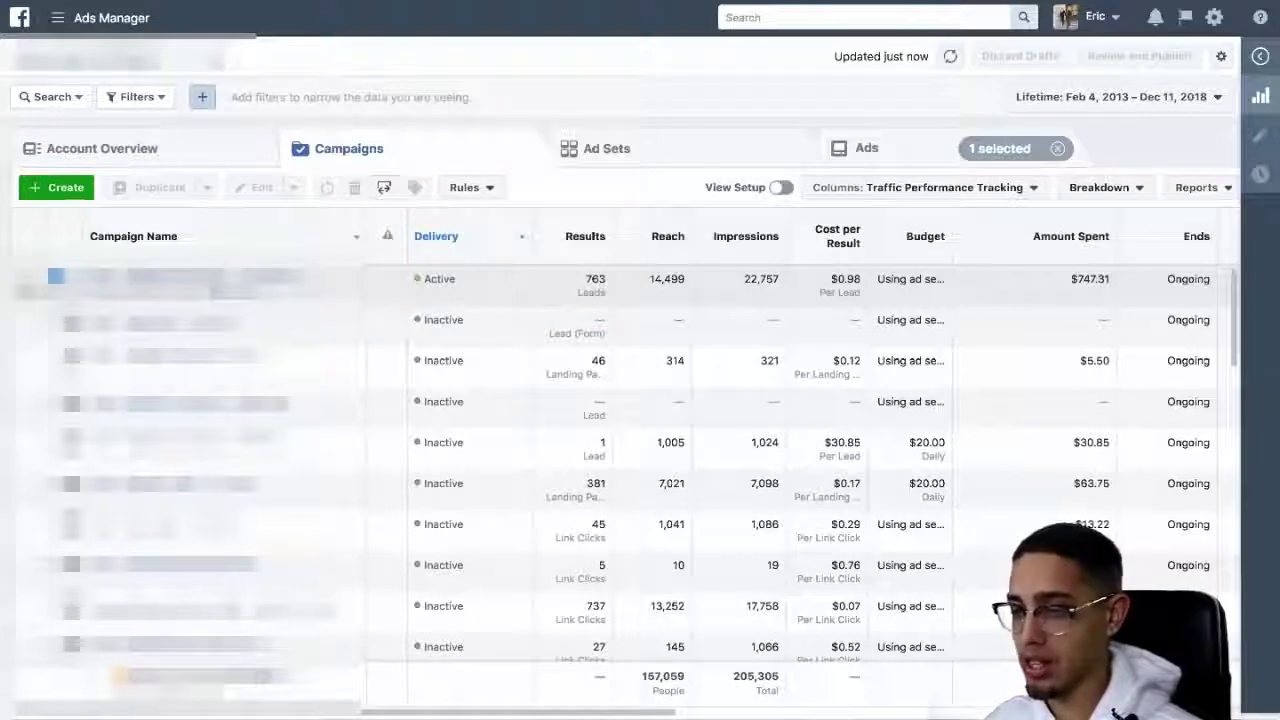
Select the active campaign and review its results, spend, link click, click-through rate and cost-per-click columns
{"action": "left_click", "coordinate": [55, 276]}
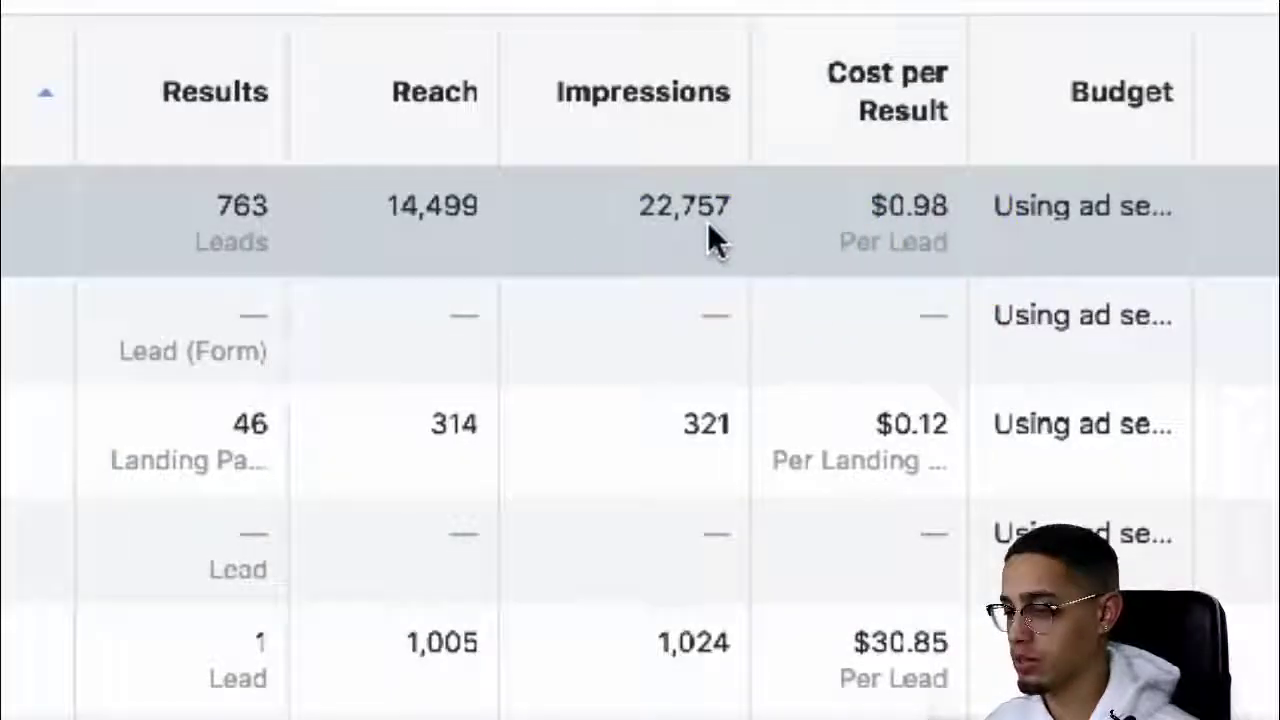
{"action": "scroll", "coordinate": [1041, 298], "scroll_direction": "right", "scroll_amount": 5}
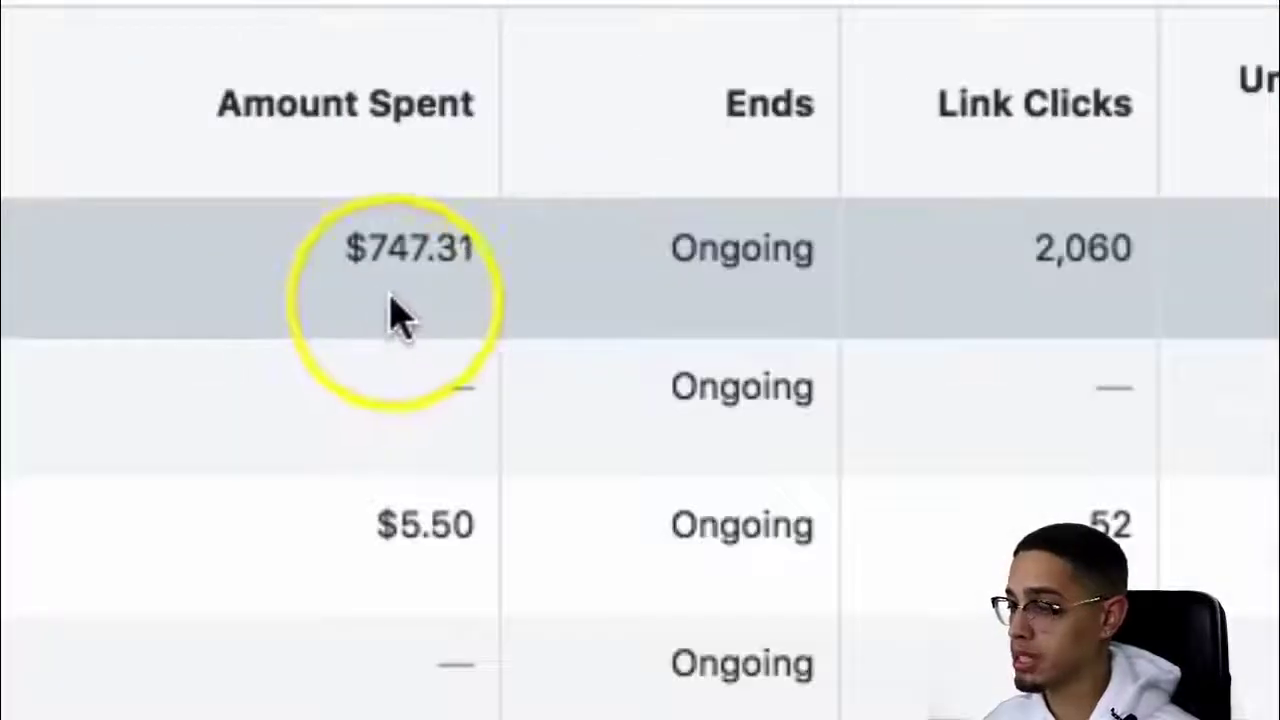
{"action": "scroll", "coordinate": [1255, 272], "scroll_direction": "right", "scroll_amount": 4}
{"action": "scroll", "coordinate": [391, 309], "scroll_direction": "right", "scroll_amount": 6}
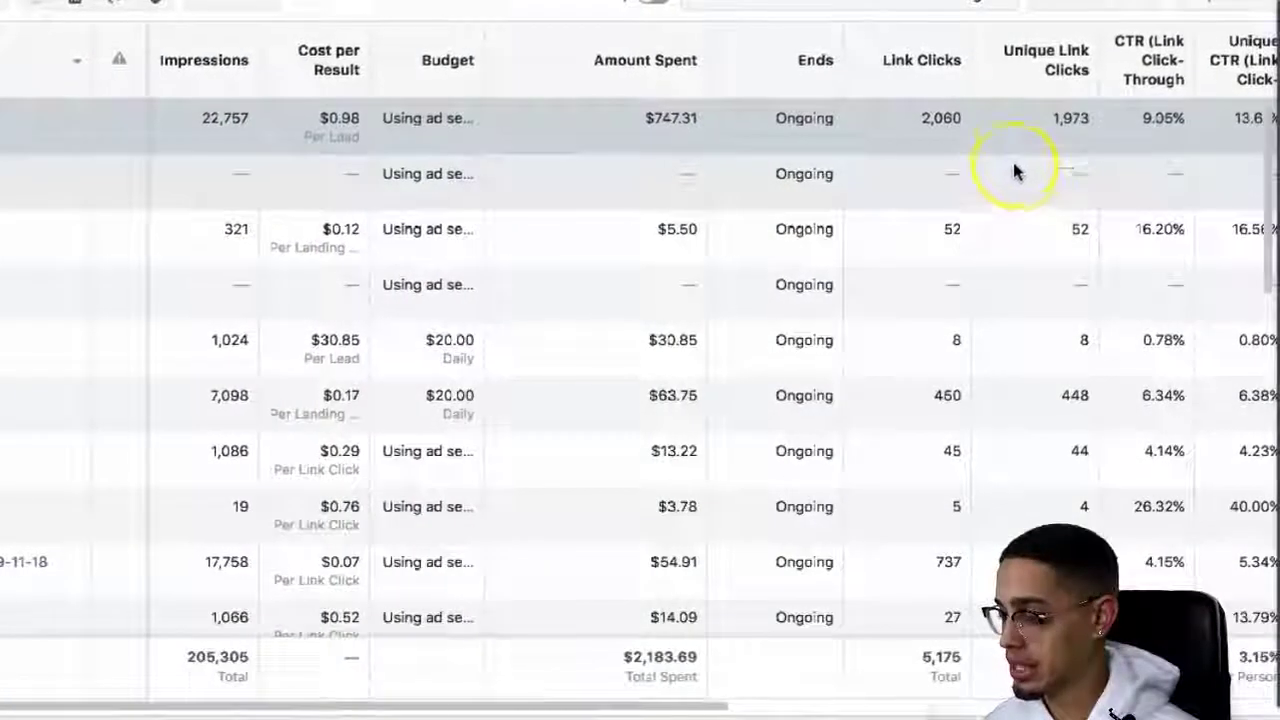
{"action": "scroll", "coordinate": [936, 133], "scroll_direction": "right", "scroll_amount": 3}
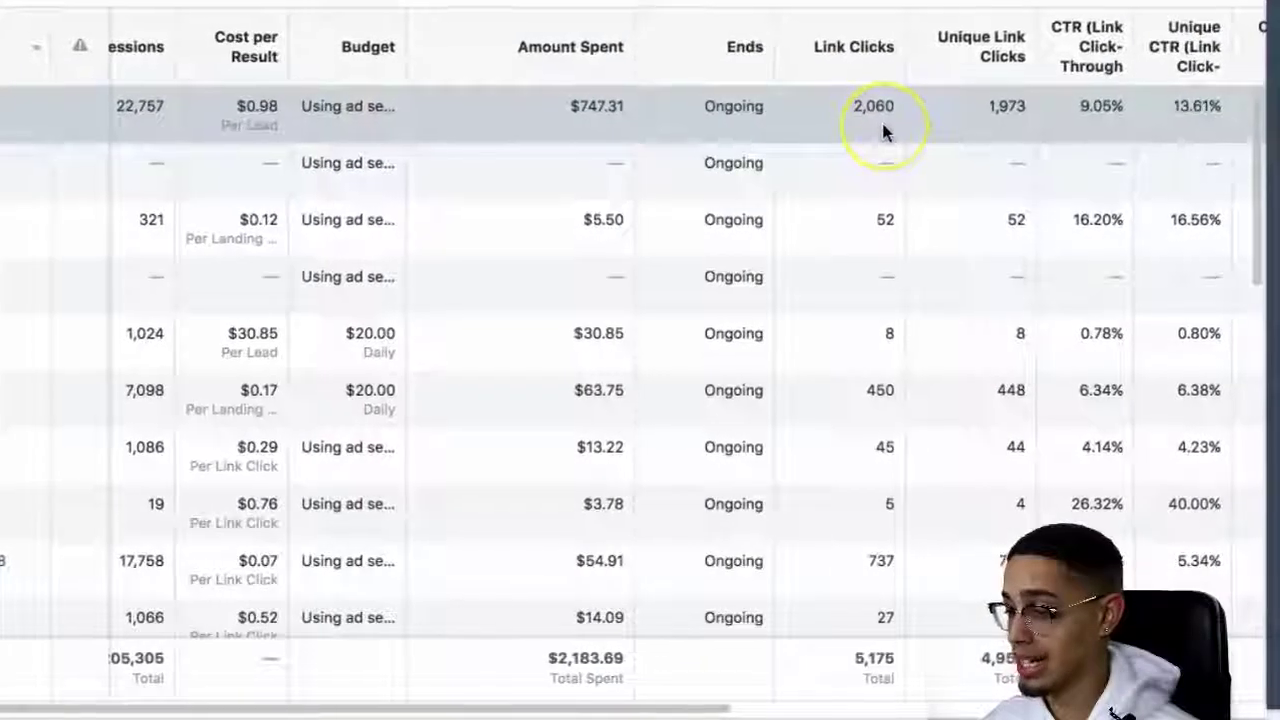
{"action": "scroll", "coordinate": [884, 130], "scroll_direction": "right", "scroll_amount": 2}
{"action": "scroll", "coordinate": [928, 130], "scroll_direction": "right", "scroll_amount": 10}
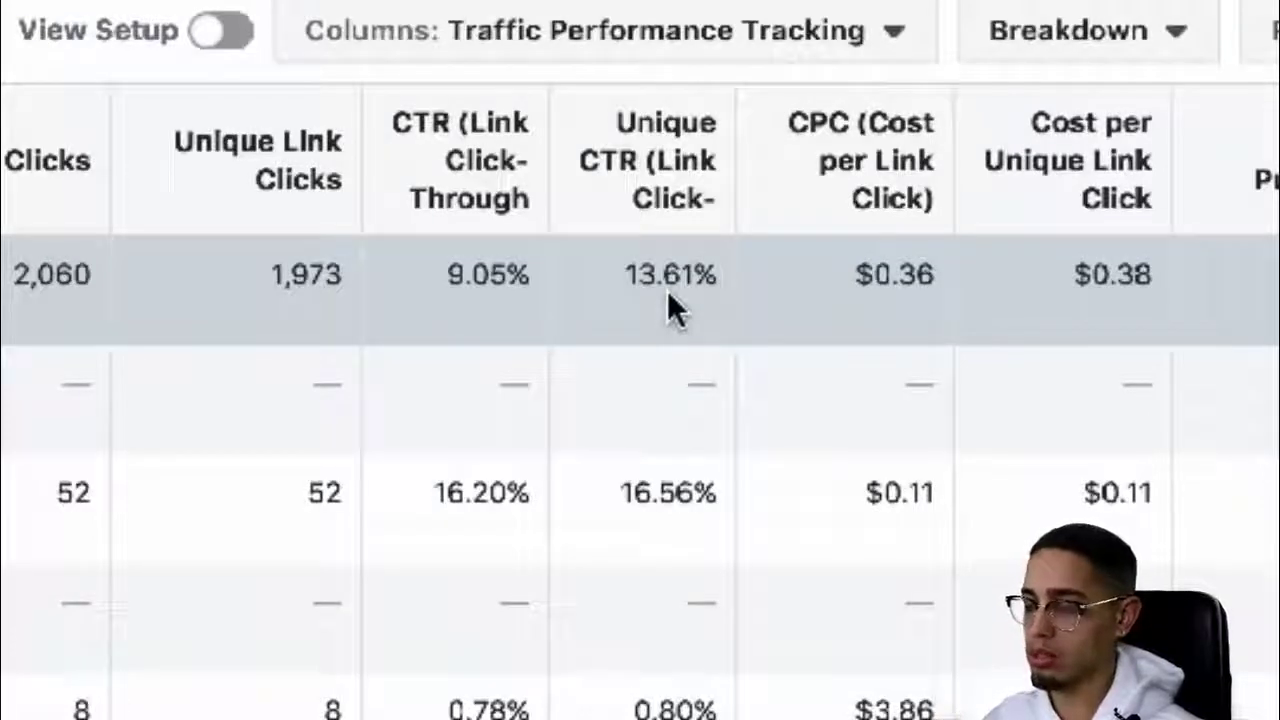
Switch to ClickFunnels, review the FacebookAds page's control and variation, and open the Facebook Ads Presell funnel step
{"action": "mouse_move", "coordinate": [310, 200]}
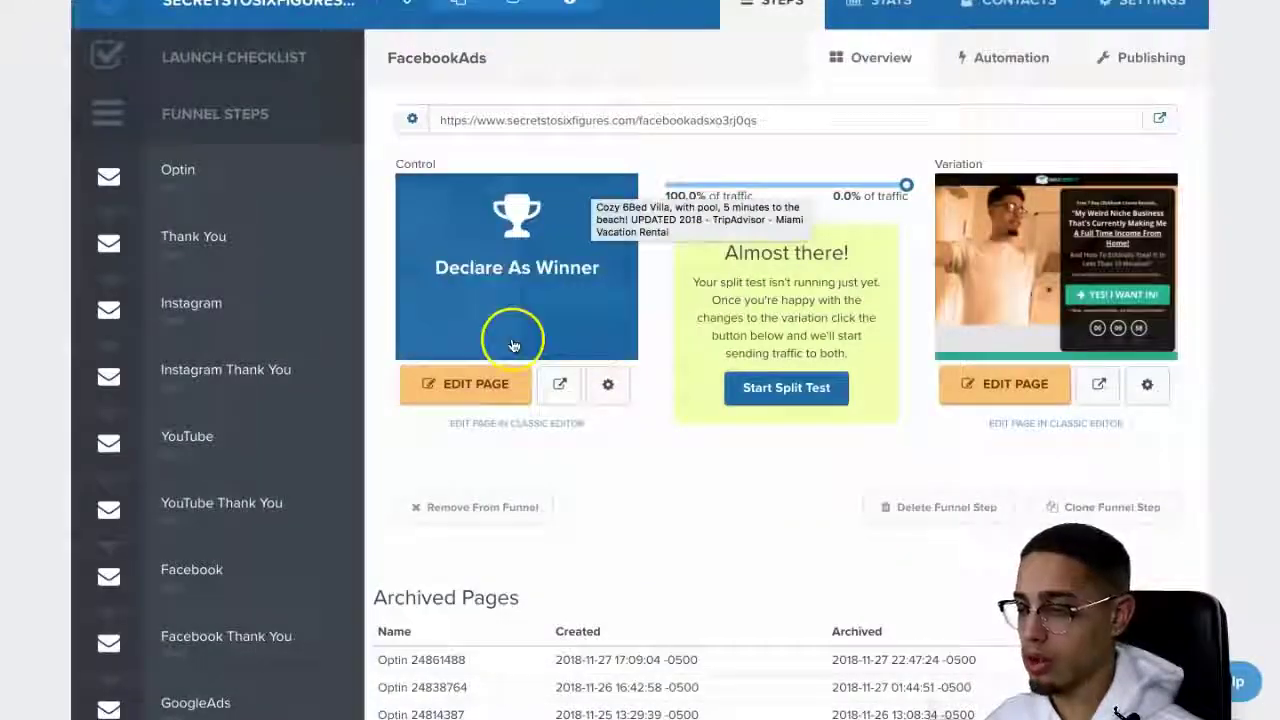
{"action": "scroll", "coordinate": [508, 349], "scroll_direction": "down", "scroll_amount": 1}
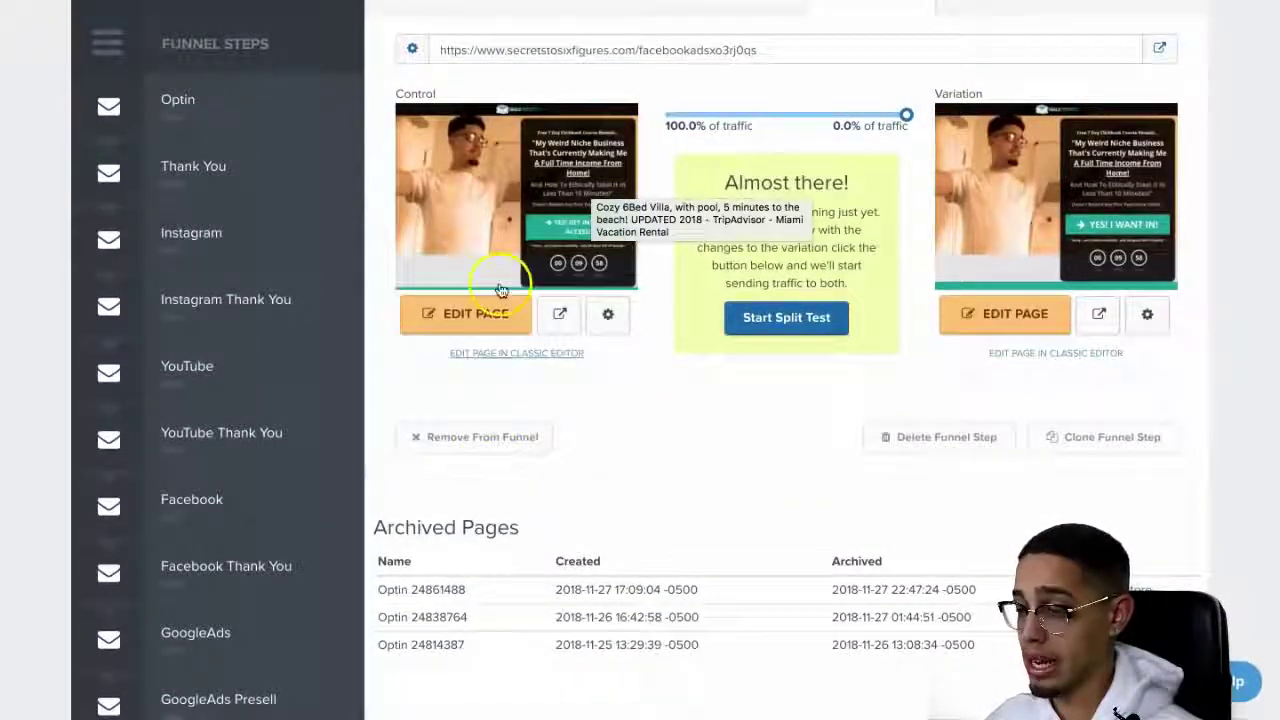
{"action": "scroll", "coordinate": [468, 515], "scroll_direction": "down", "scroll_amount": 5}
{"action": "left_click", "coordinate": [259, 640]}
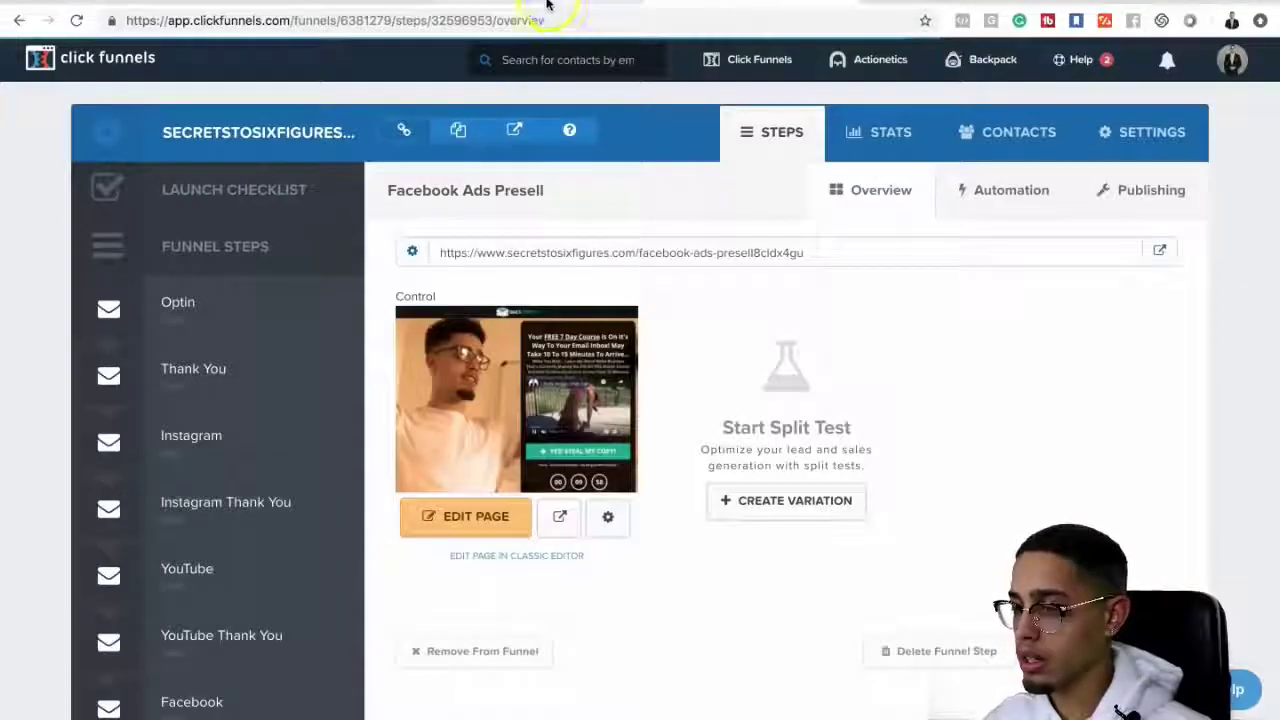
Return to Facebook Ads Manager and look over the spend and click metrics in the campaigns table
{"action": "left_click", "coordinate": [951, 6]}
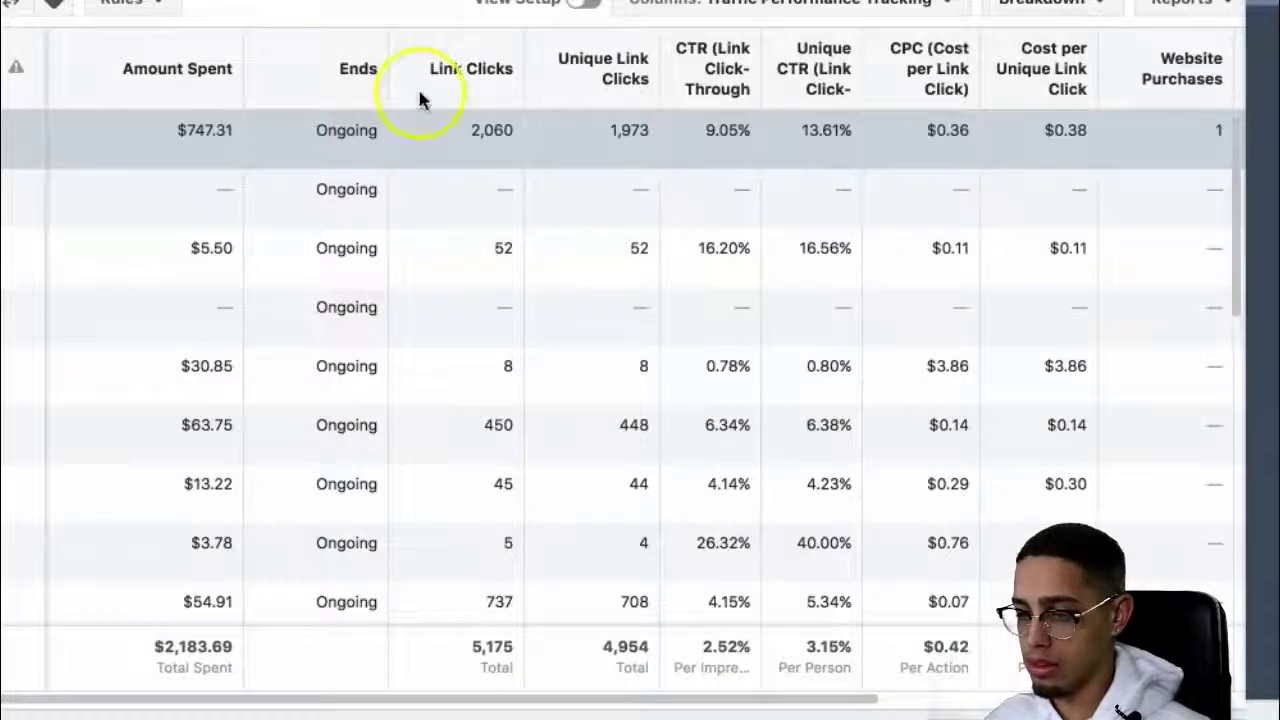
{"action": "scroll", "coordinate": [420, 100], "scroll_direction": "down", "scroll_amount": 3}
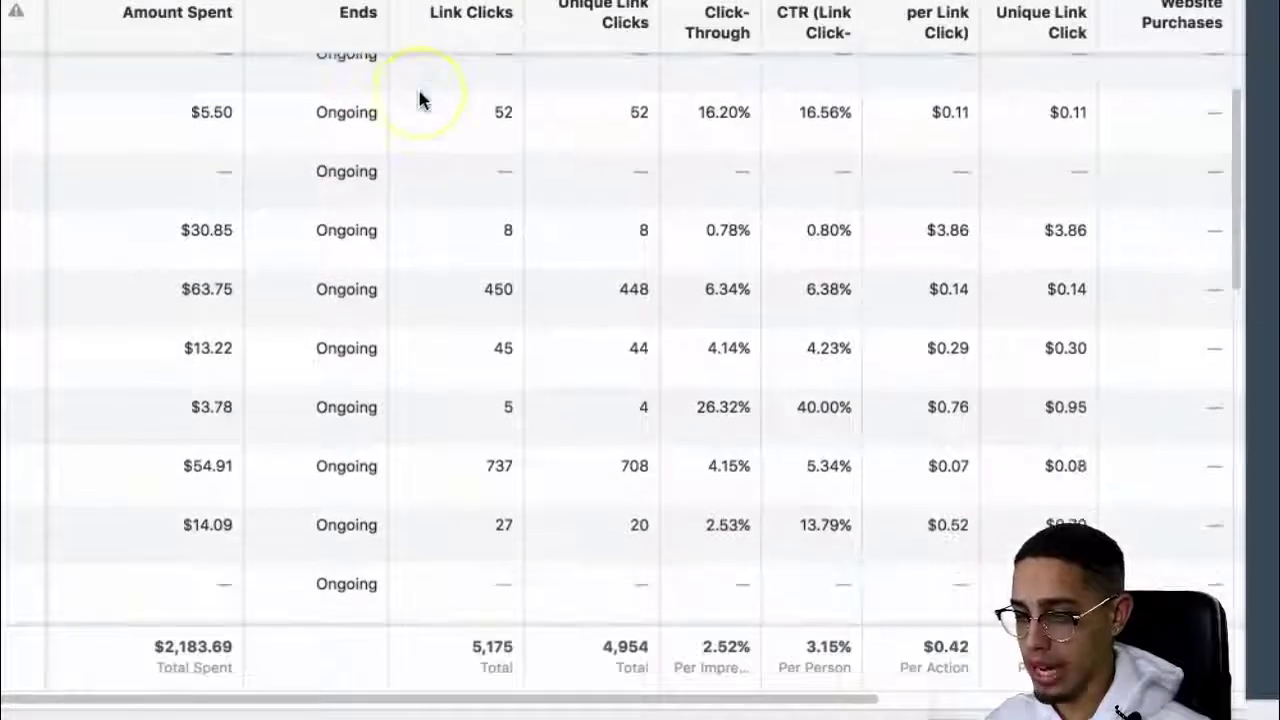
{"action": "scroll", "coordinate": [420, 100], "scroll_direction": "up", "scroll_amount": 2}
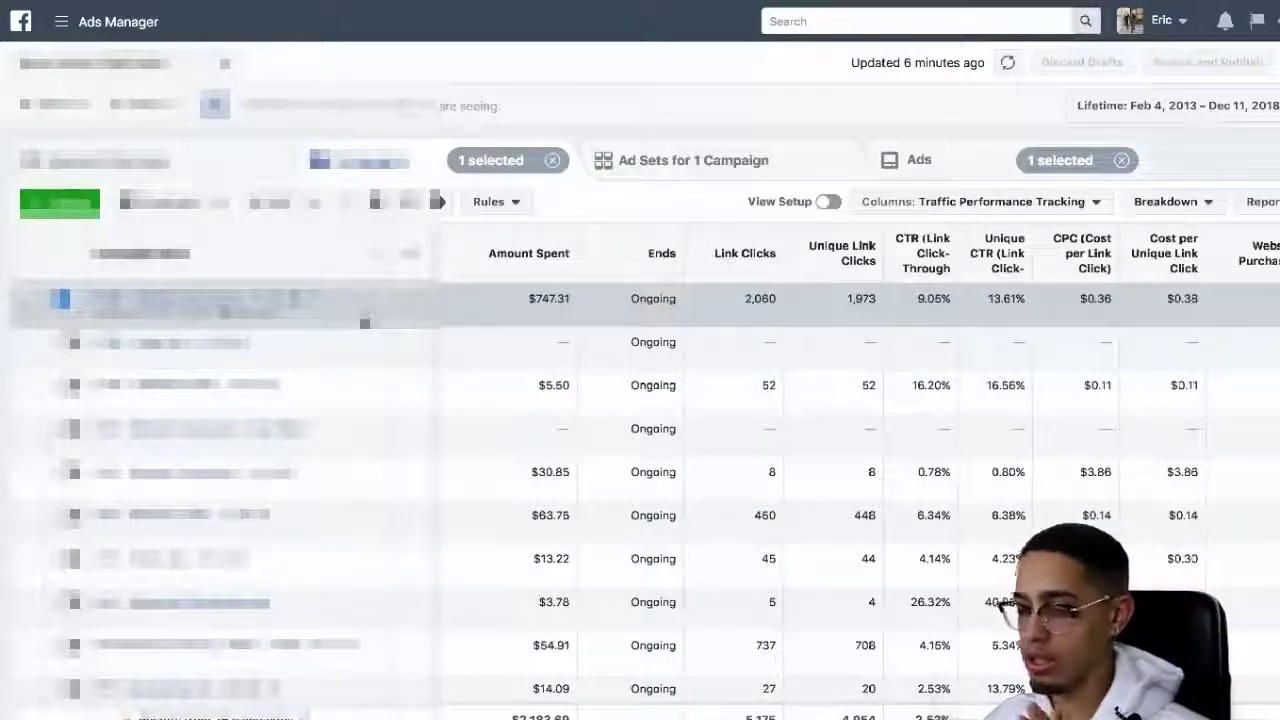
Open the ad sets of the selected campaign and compare their schedules, link clicks, click-through rates and click costs
{"action": "left_click", "coordinate": [705, 160]}
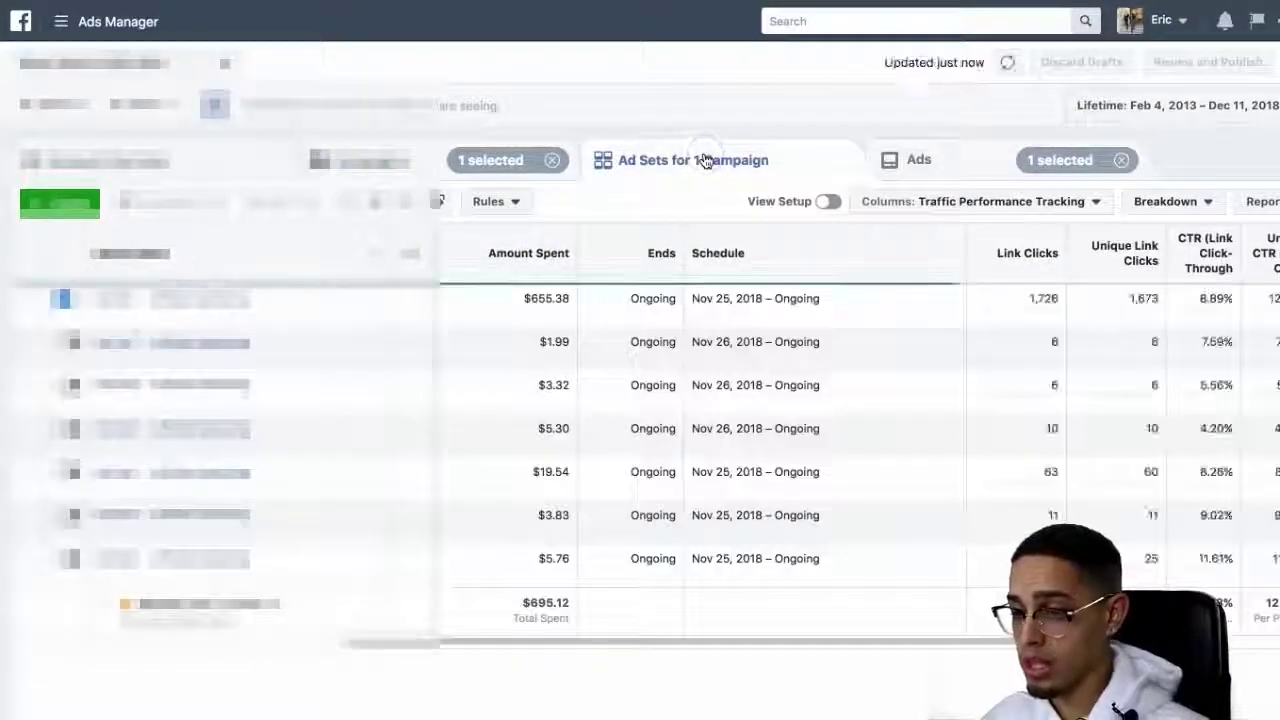
{"action": "scroll", "coordinate": [305, 437], "scroll_direction": "left", "scroll_amount": 5}
{"action": "scroll", "coordinate": [305, 437], "scroll_direction": "right", "scroll_amount": 5}
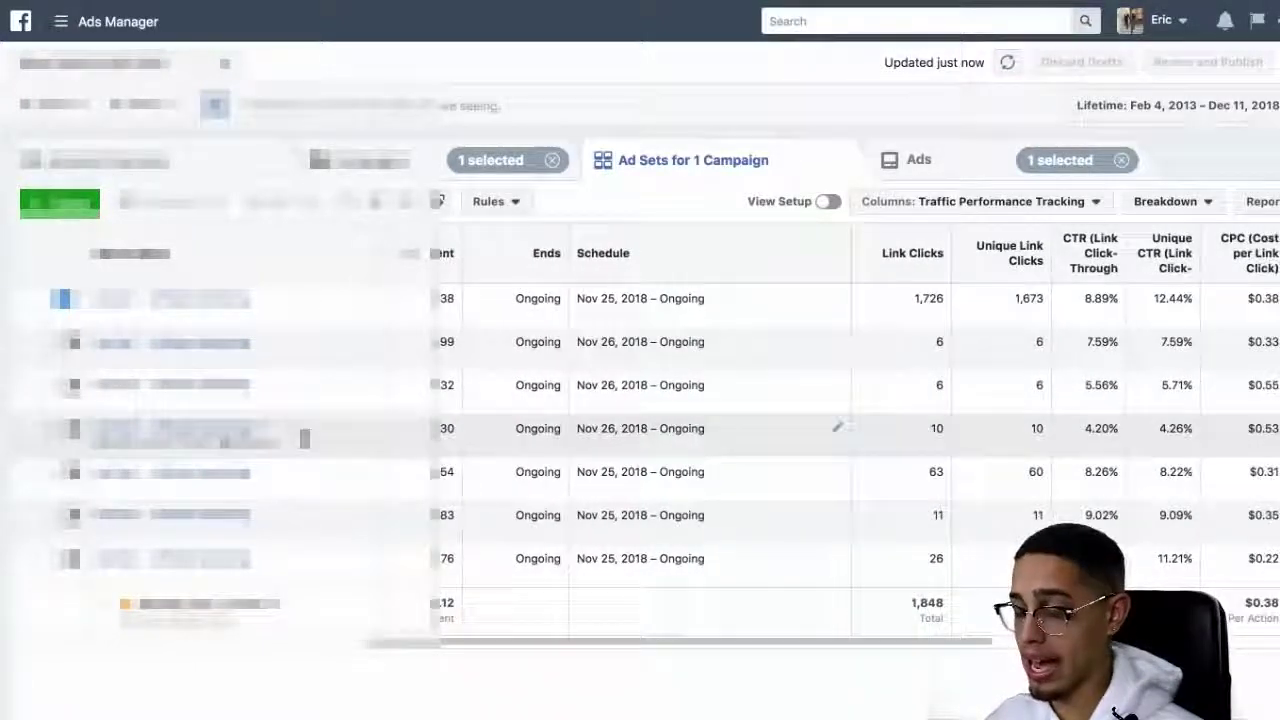
{"action": "scroll", "coordinate": [386, 434], "scroll_direction": "right", "scroll_amount": 2}
{"action": "scroll", "coordinate": [389, 433], "scroll_direction": "right", "scroll_amount": 3}
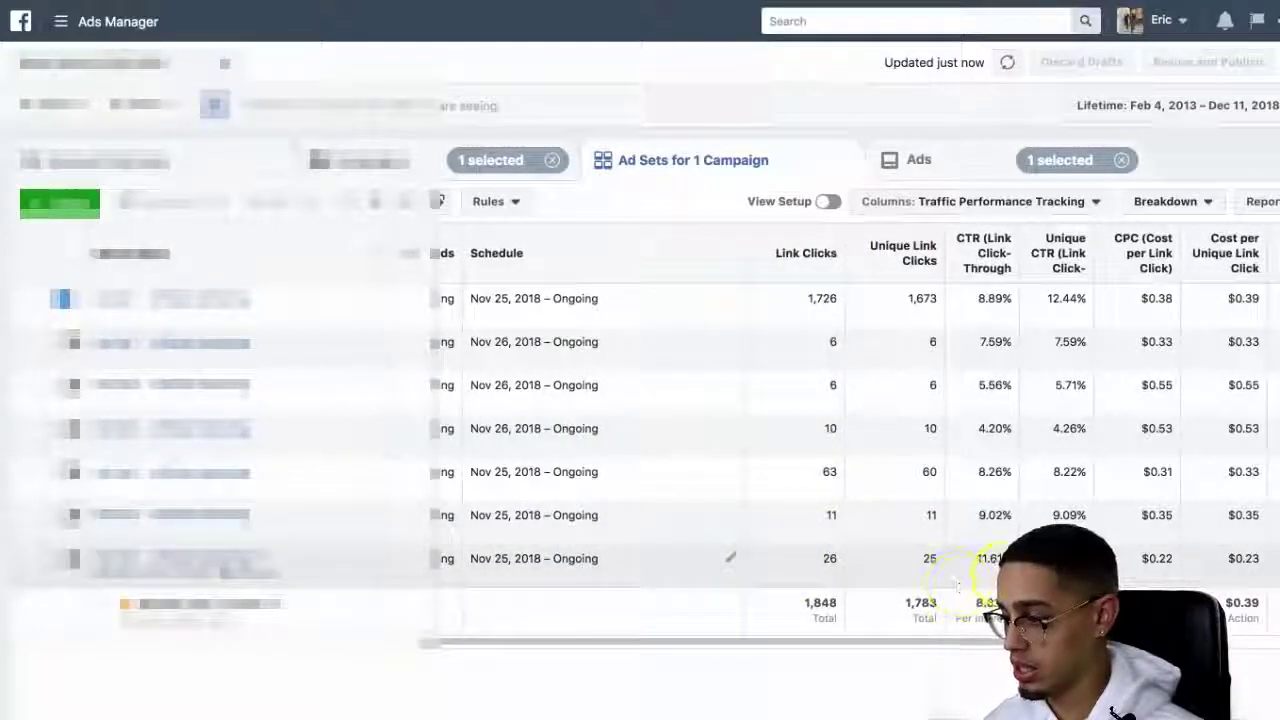
{"action": "scroll", "coordinate": [958, 585], "scroll_direction": "left", "scroll_amount": 2}
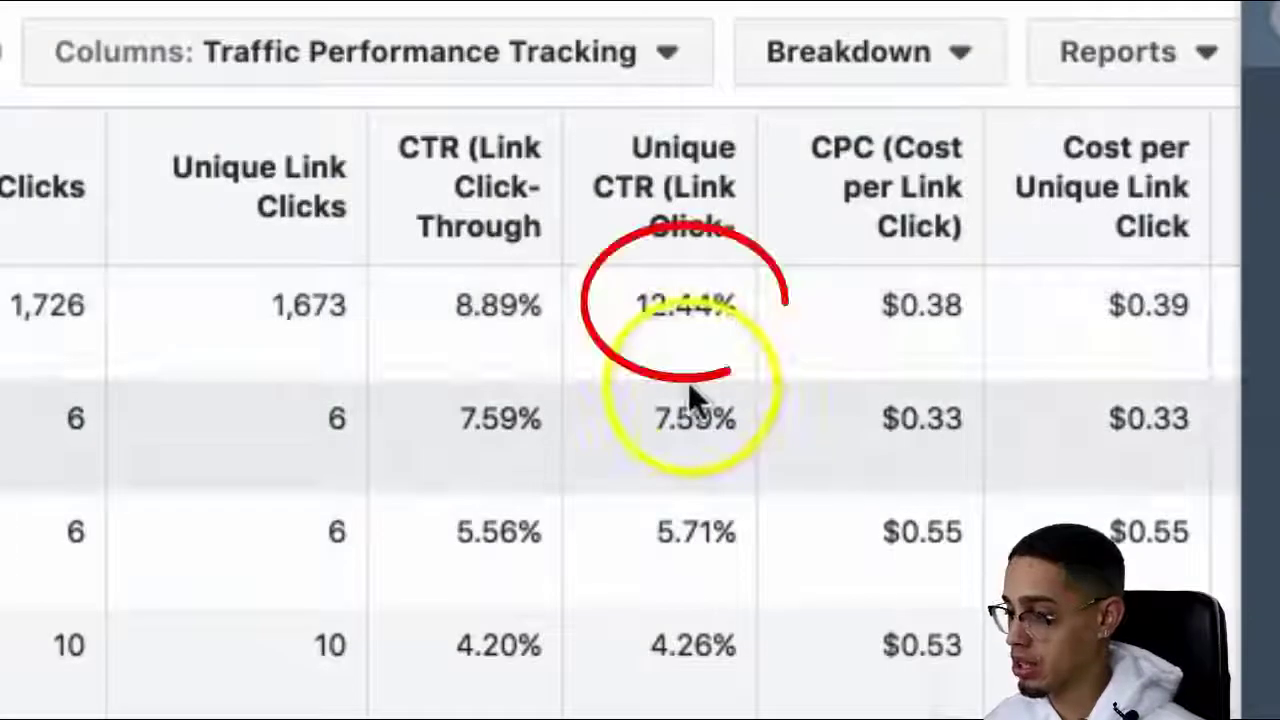
{"action": "scroll", "coordinate": [688, 383], "scroll_direction": "right", "scroll_amount": 1}
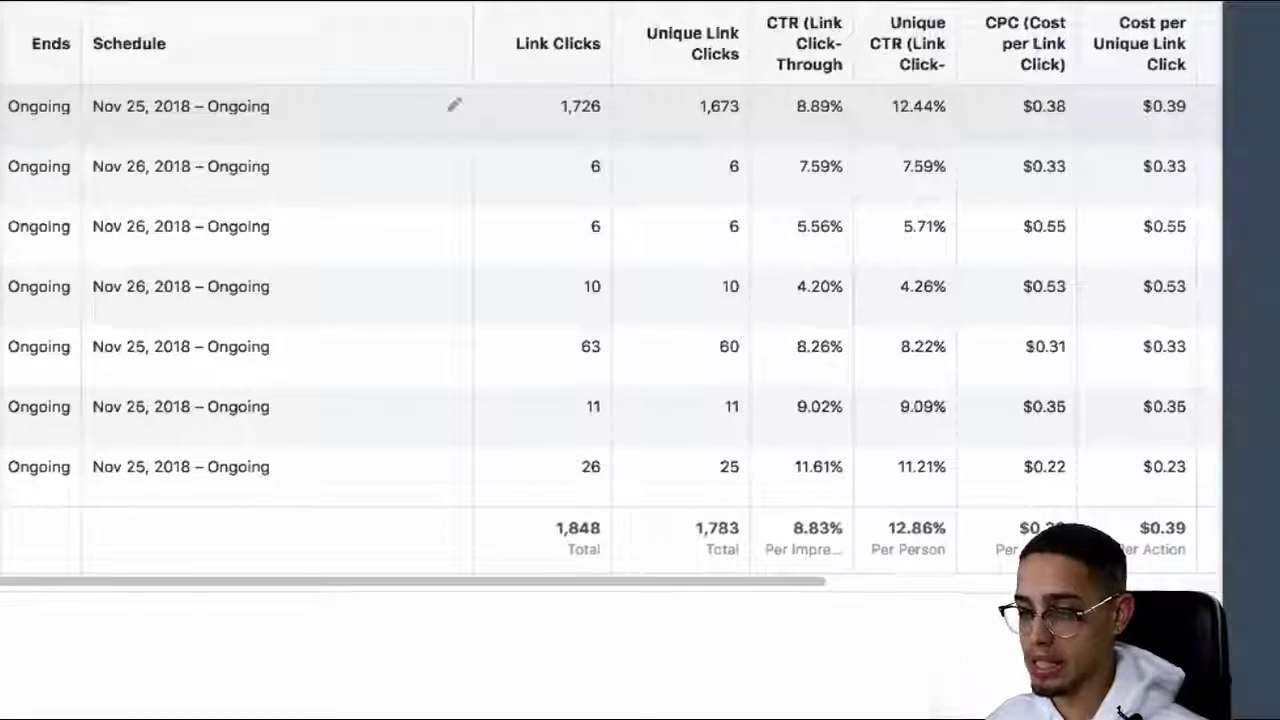
Open the first listed ad set's settings and review its conversion event, daily budget and schedule
{"action": "left_click", "coordinate": [300, 106]}
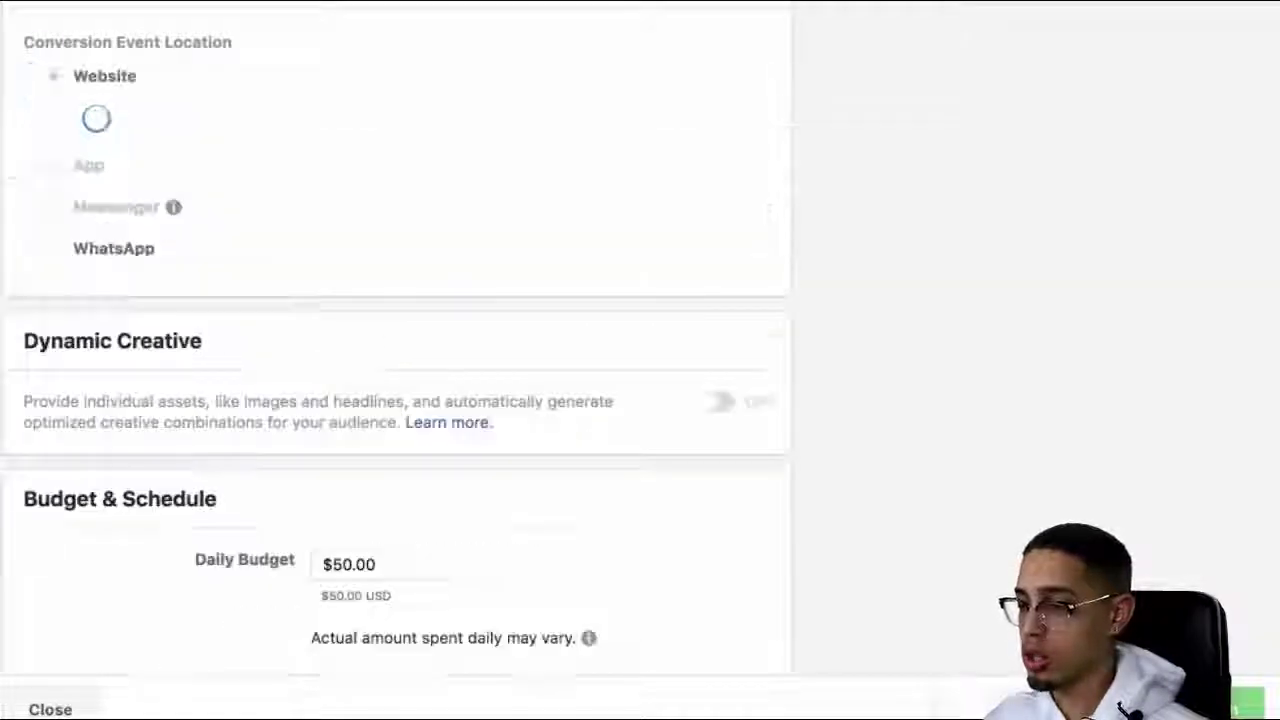
{"action": "scroll", "coordinate": [10, 229], "scroll_direction": "down", "scroll_amount": 1}
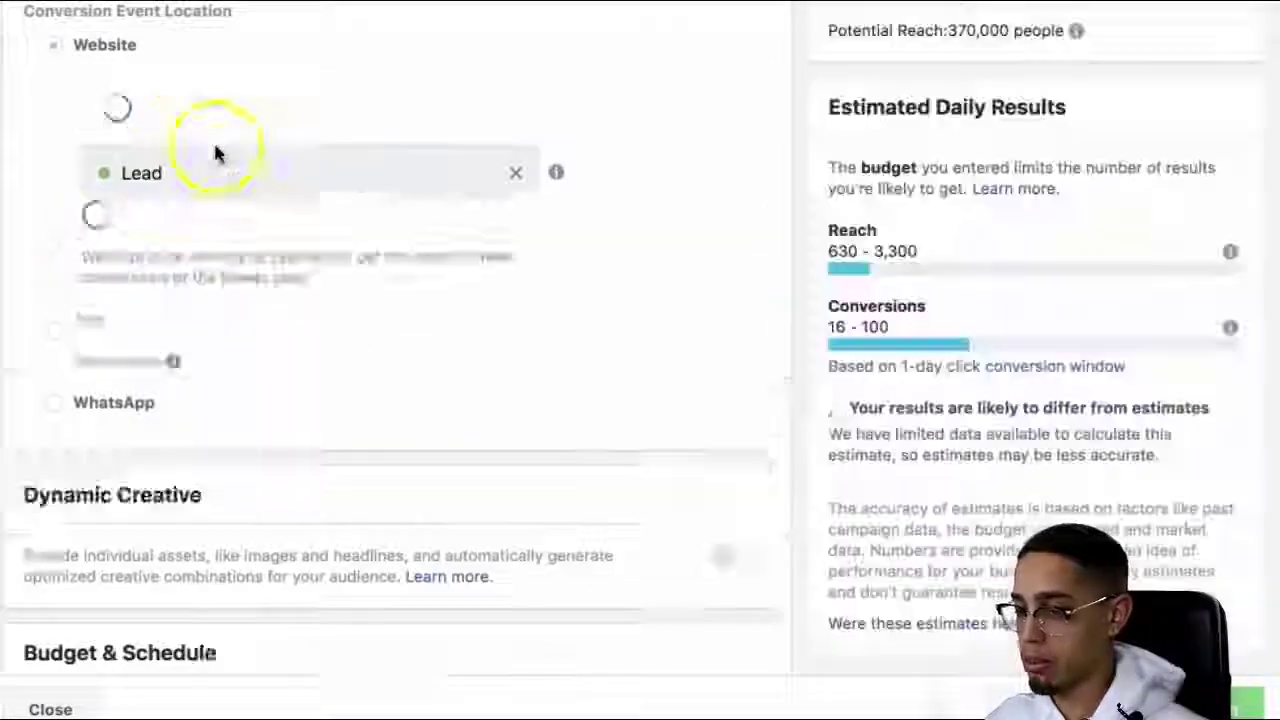
{"action": "scroll", "coordinate": [257, 143], "scroll_direction": "down", "scroll_amount": 2}
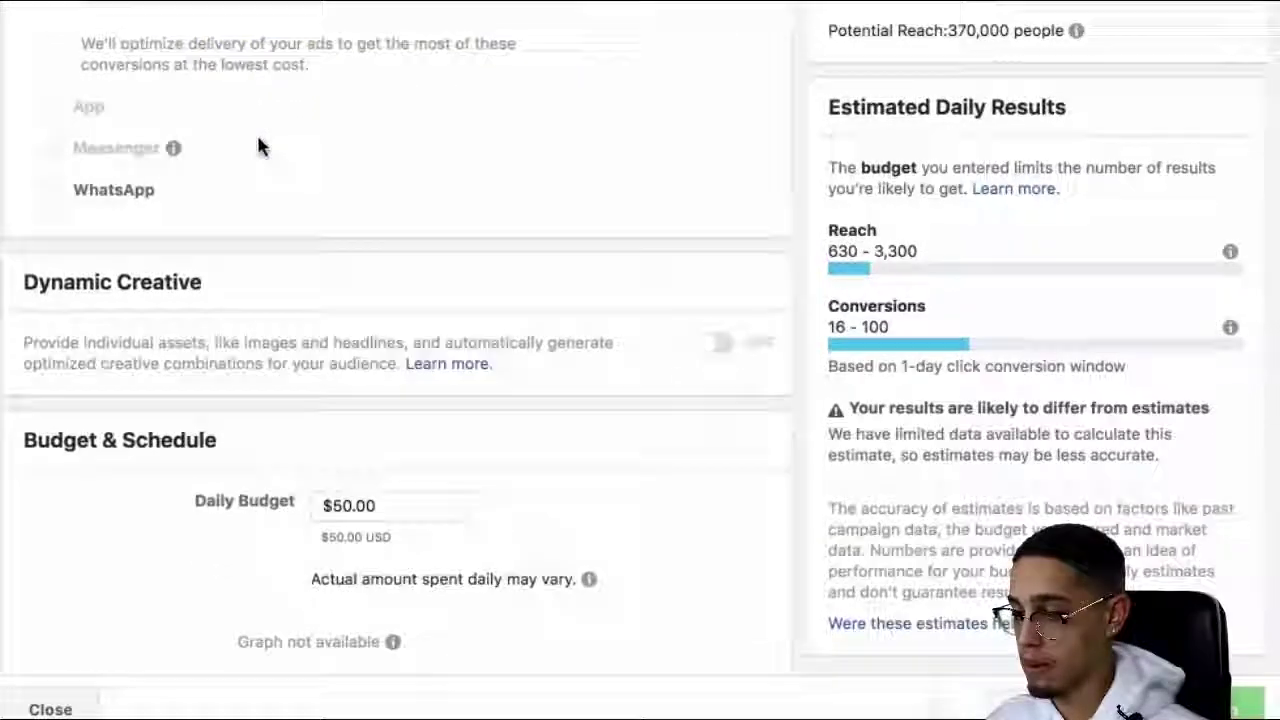
{"action": "scroll", "coordinate": [260, 143], "scroll_direction": "up", "scroll_amount": 2}
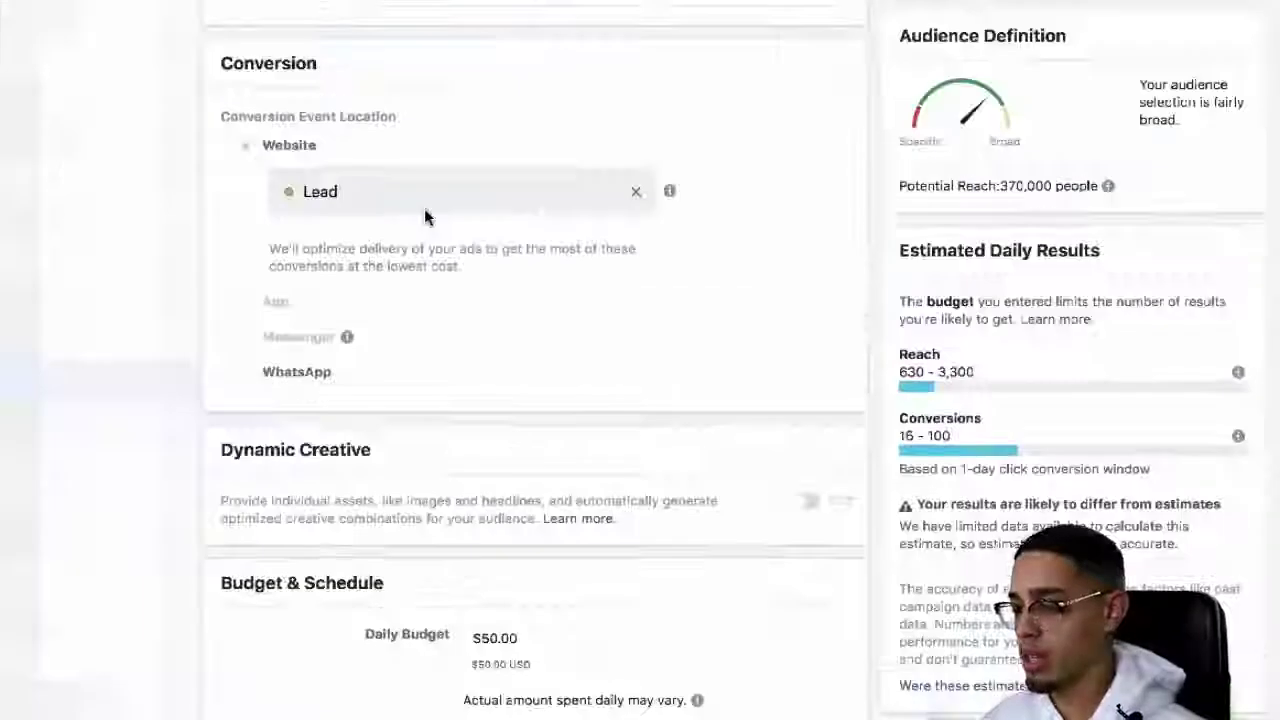
{"action": "scroll", "coordinate": [264, 54], "scroll_direction": "down", "scroll_amount": 2}
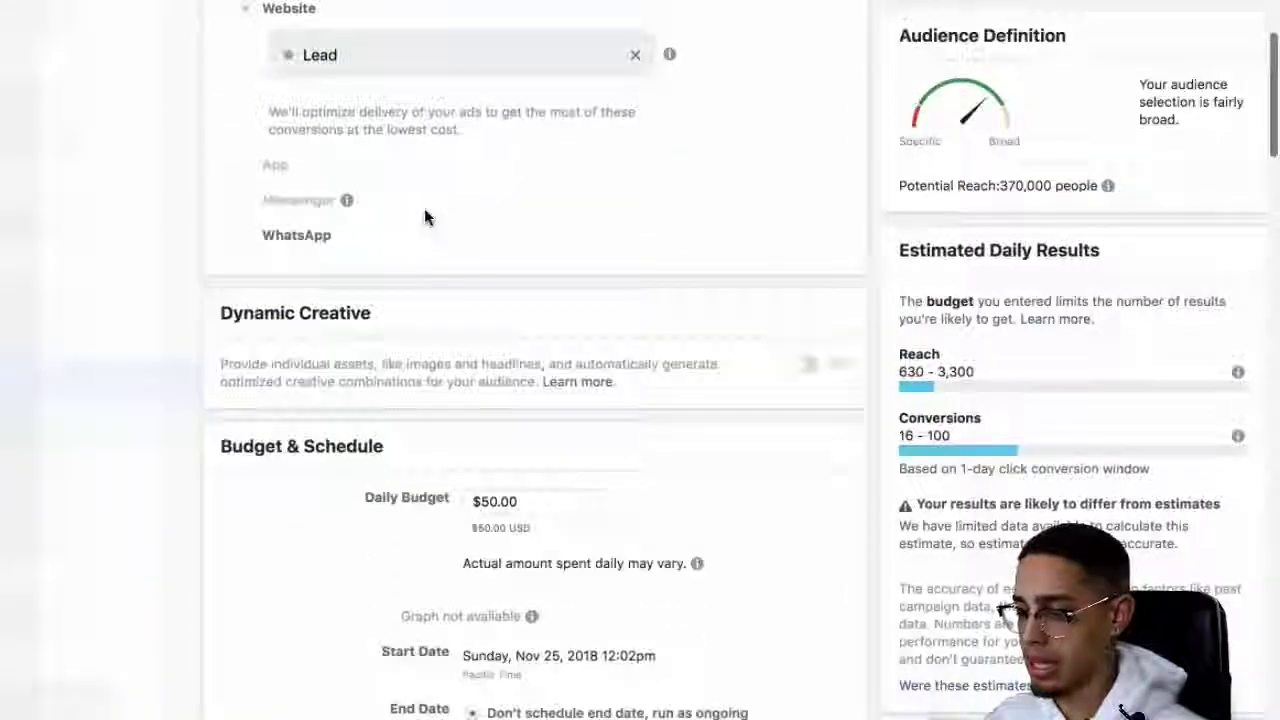
{"action": "scroll", "coordinate": [424, 216], "scroll_direction": "down", "scroll_amount": 4}
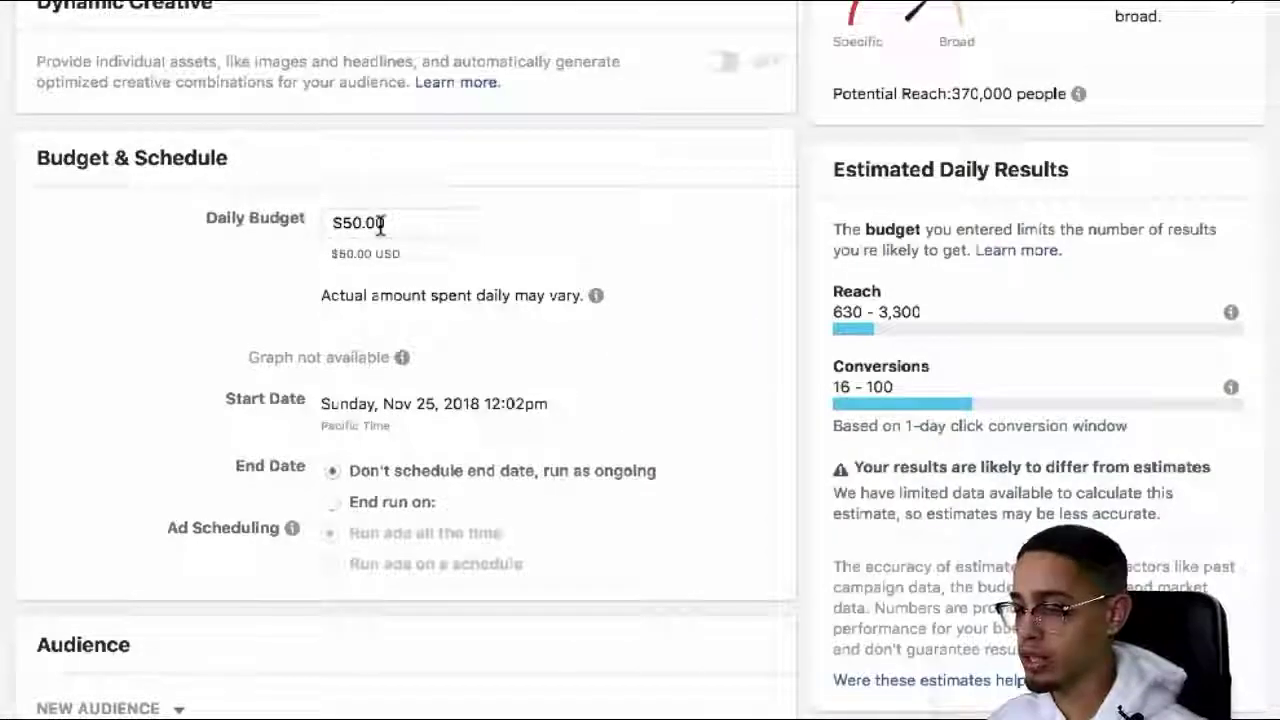
Examine the ad set's audience settings: custom audiences, location, age, gender, languages and detailed targeting
{"action": "scroll", "coordinate": [380, 225], "scroll_direction": "down", "scroll_amount": 5}
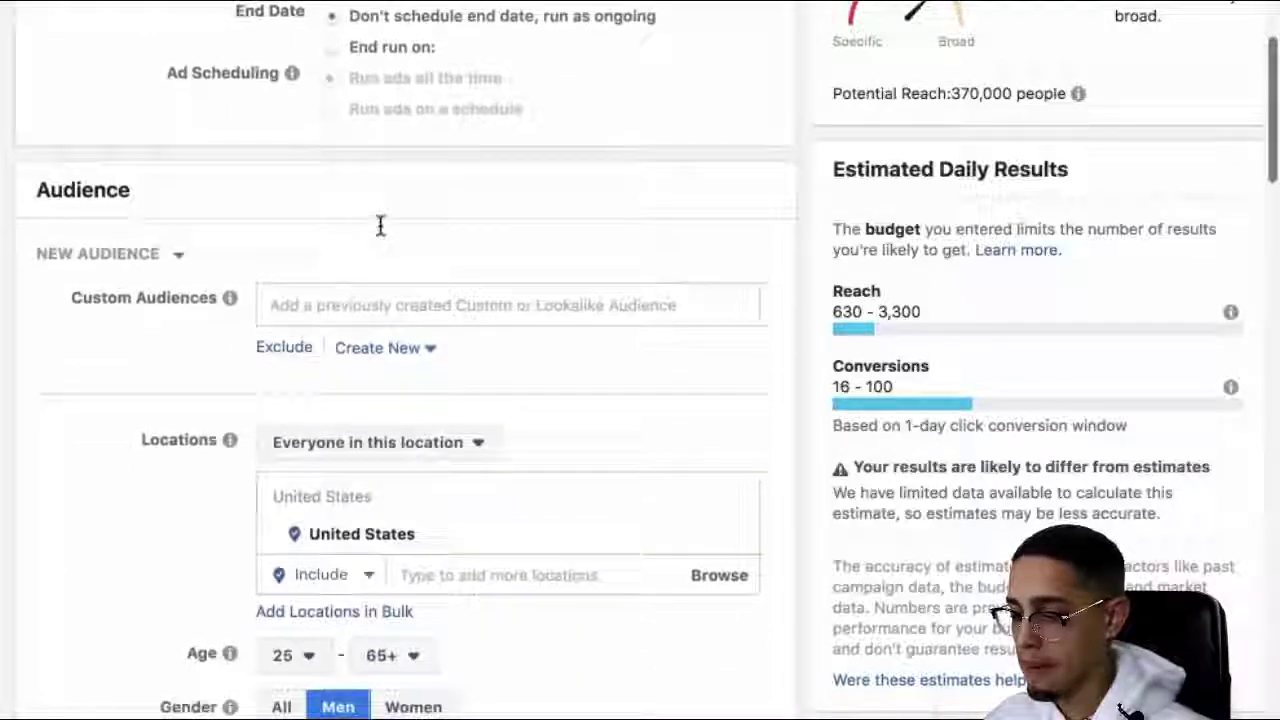
{"action": "scroll", "coordinate": [380, 225], "scroll_direction": "down", "scroll_amount": 2}
{"action": "scroll", "coordinate": [160, 368], "scroll_direction": "down", "scroll_amount": 2}
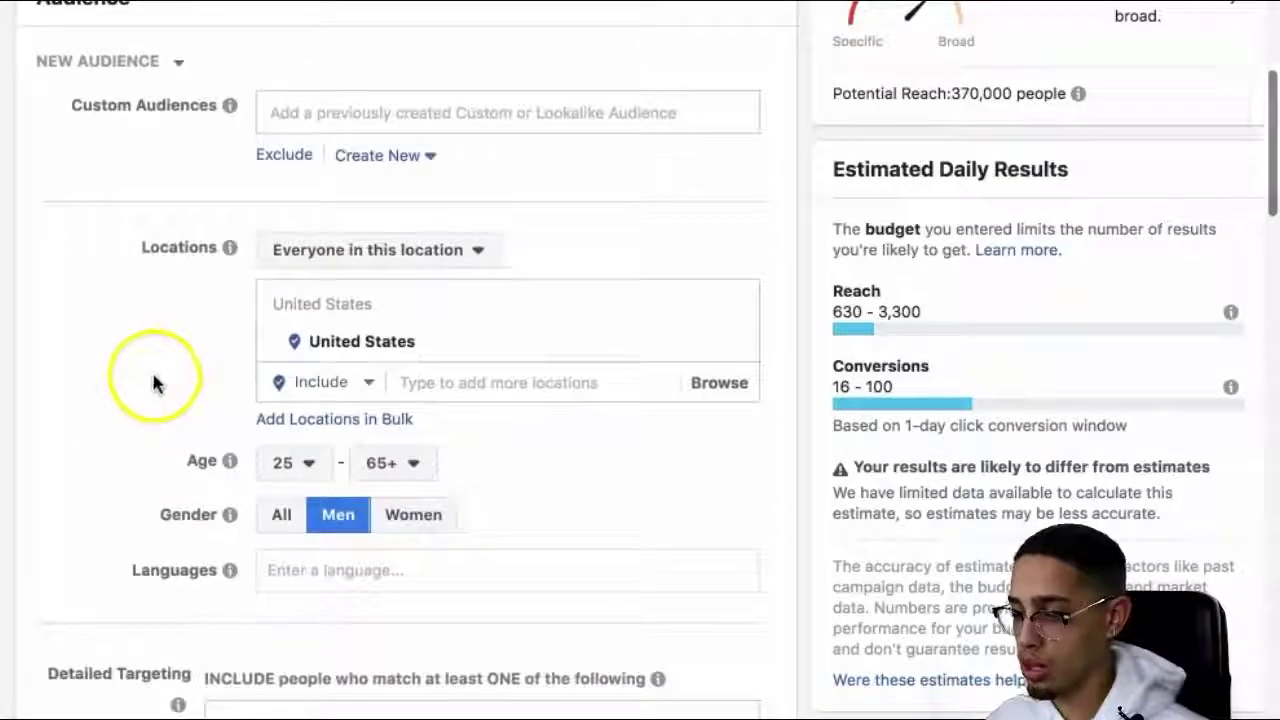
{"action": "scroll", "coordinate": [153, 382], "scroll_direction": "down", "scroll_amount": 3}
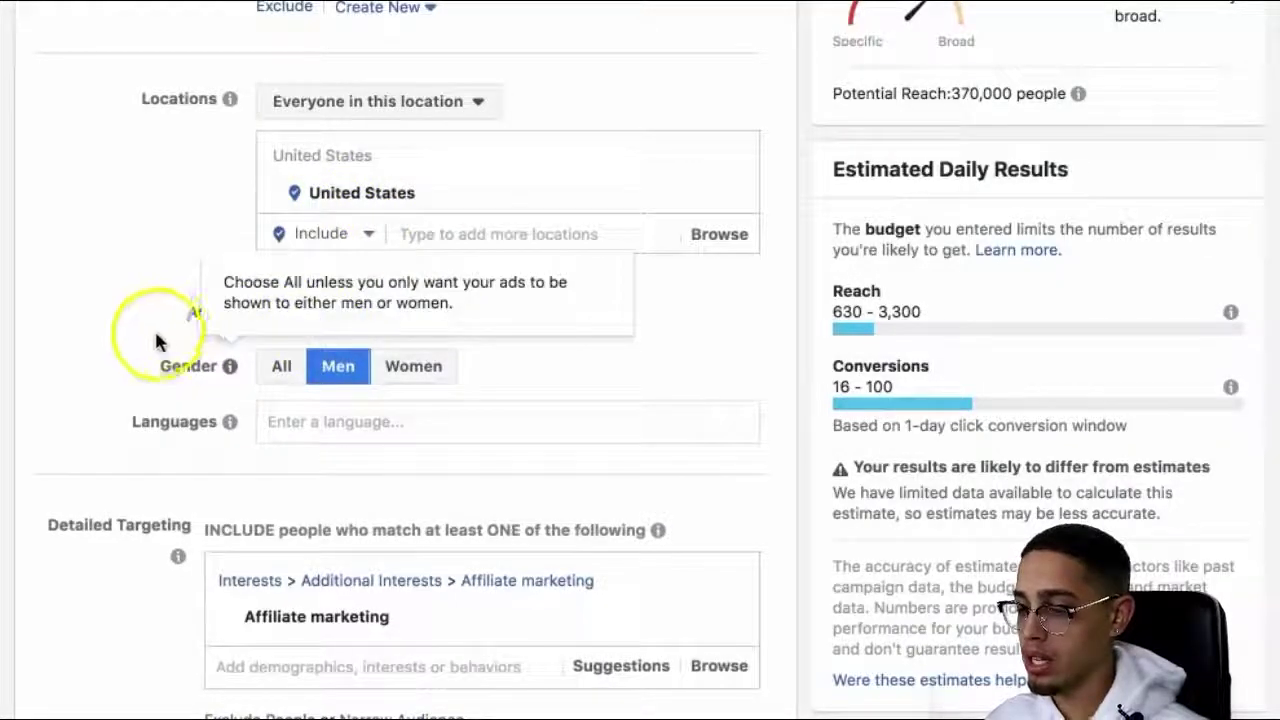
{"action": "scroll", "coordinate": [231, 440], "scroll_direction": "down", "scroll_amount": 1}
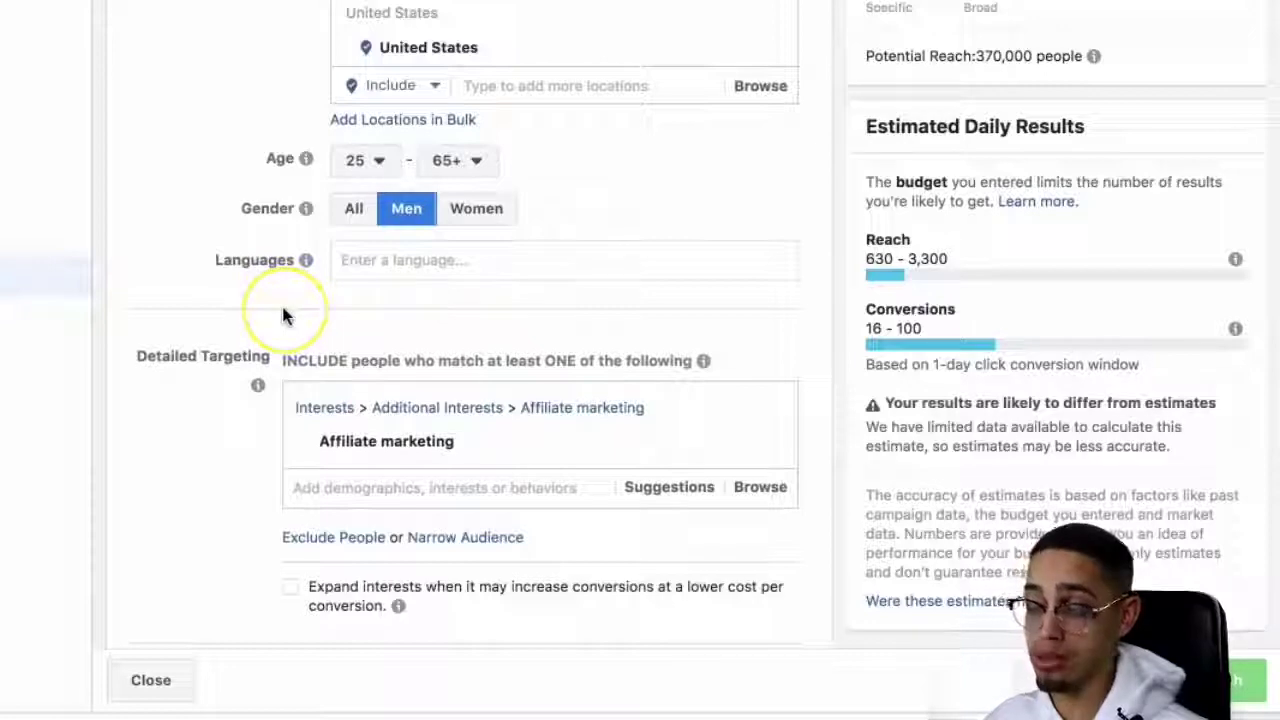
{"action": "scroll", "coordinate": [283, 315], "scroll_direction": "down", "scroll_amount": 4}
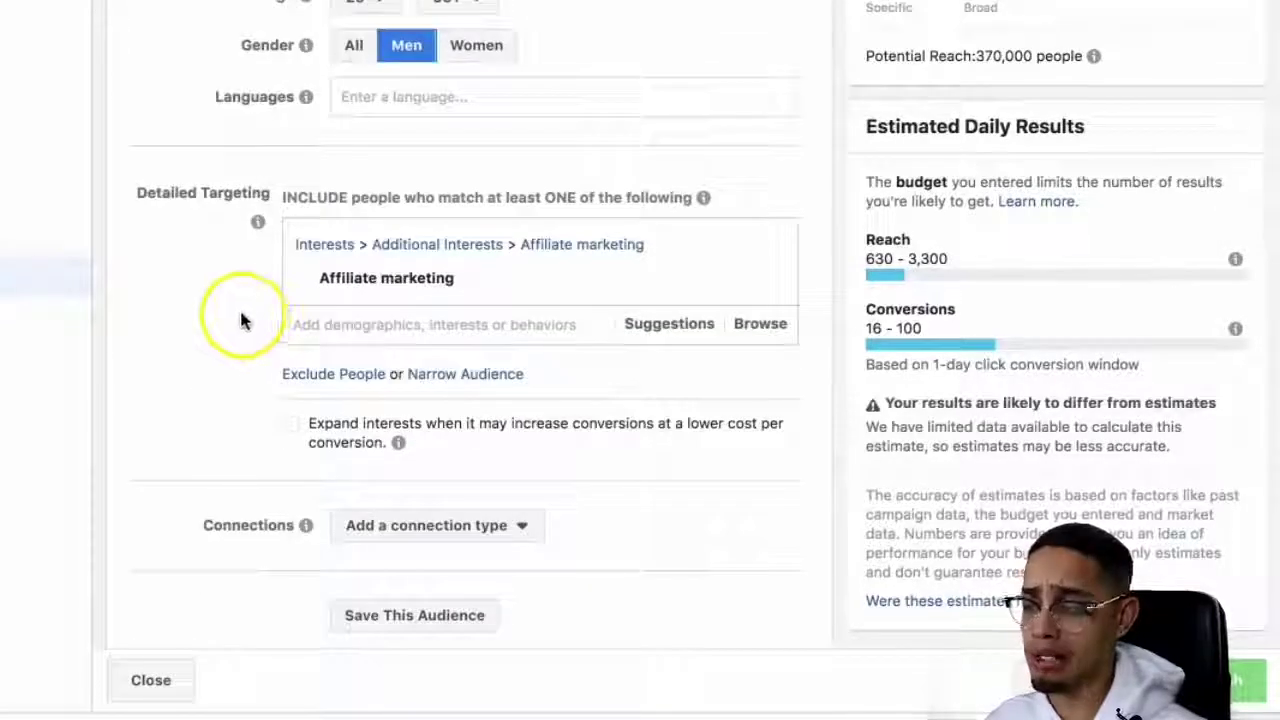
{"action": "scroll", "coordinate": [240, 320], "scroll_direction": "down", "scroll_amount": 2}
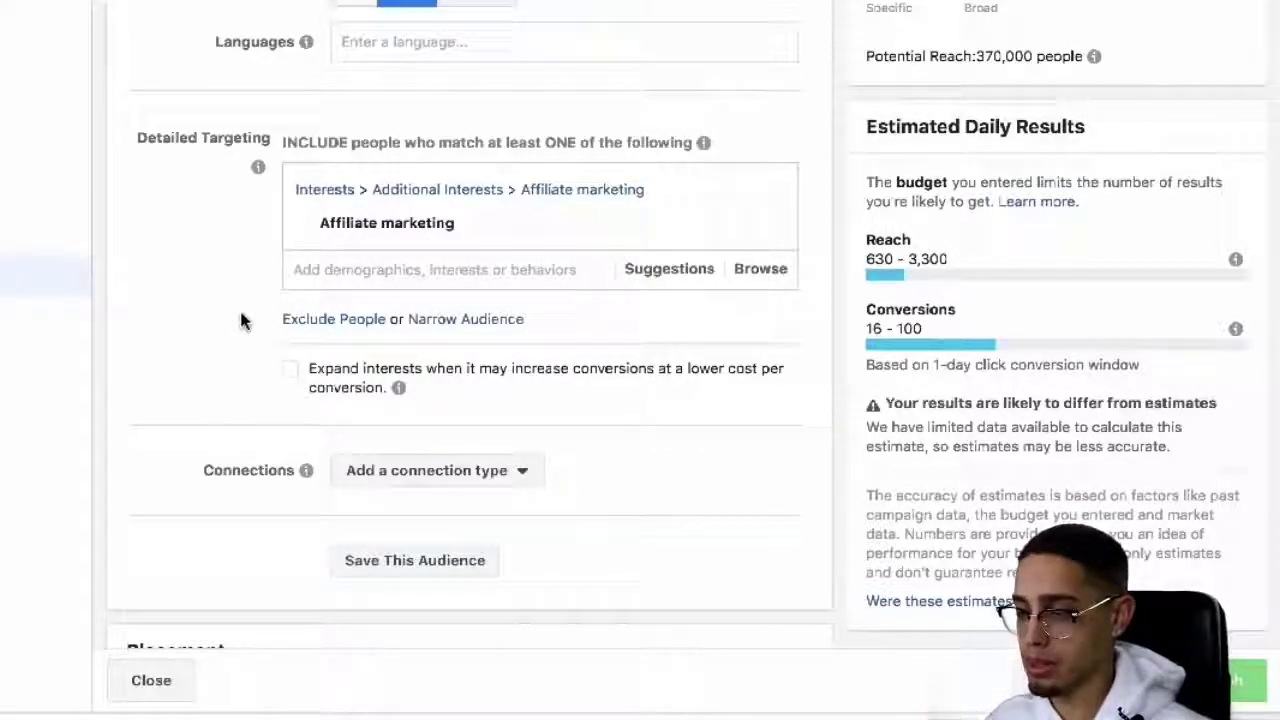
Examine the ad set's placement settings, including platforms, mobile devices, the Wi-Fi restriction and content exclusions
{"action": "scroll", "coordinate": [218, 315], "scroll_direction": "down", "scroll_amount": 1}
{"action": "scroll", "coordinate": [218, 315], "scroll_direction": "down", "scroll_amount": 5}
{"action": "scroll", "coordinate": [218, 315], "scroll_direction": "down", "scroll_amount": 8}
{"action": "scroll", "coordinate": [218, 315], "scroll_direction": "down", "scroll_amount": 5}
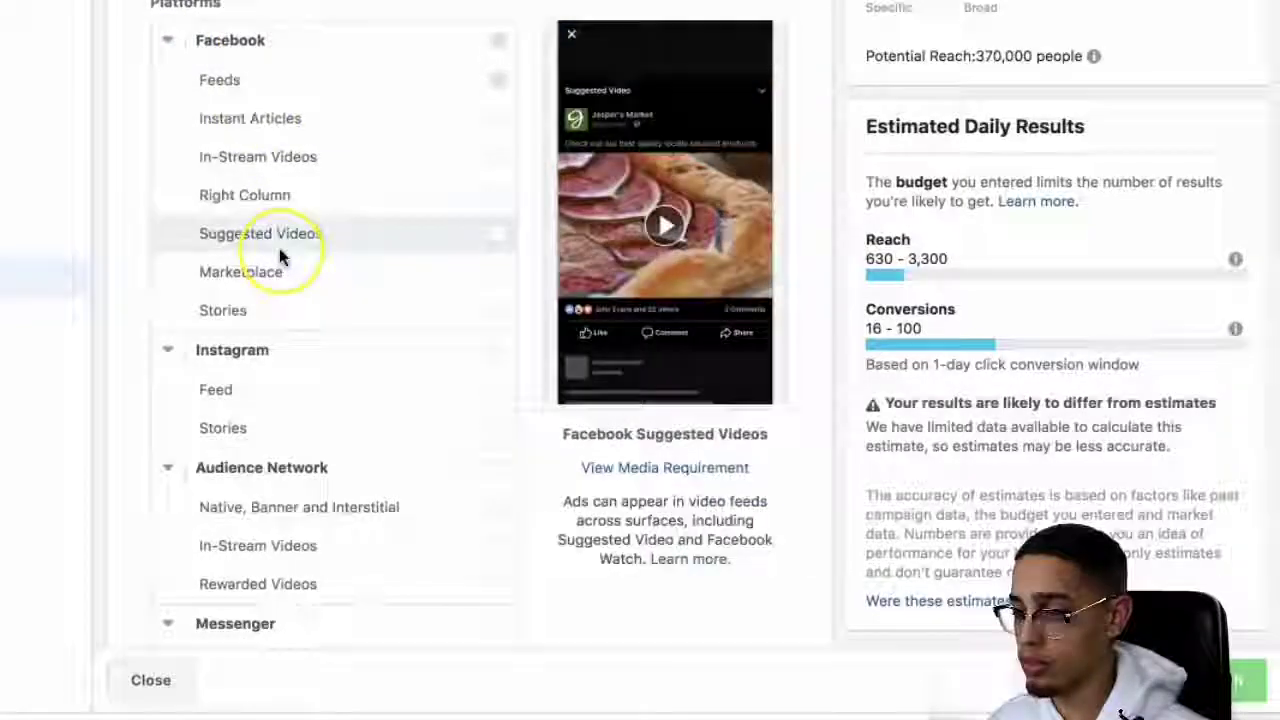
{"action": "scroll", "coordinate": [279, 255], "scroll_direction": "up", "scroll_amount": 8}
{"action": "scroll", "coordinate": [279, 255], "scroll_direction": "down", "scroll_amount": 10}
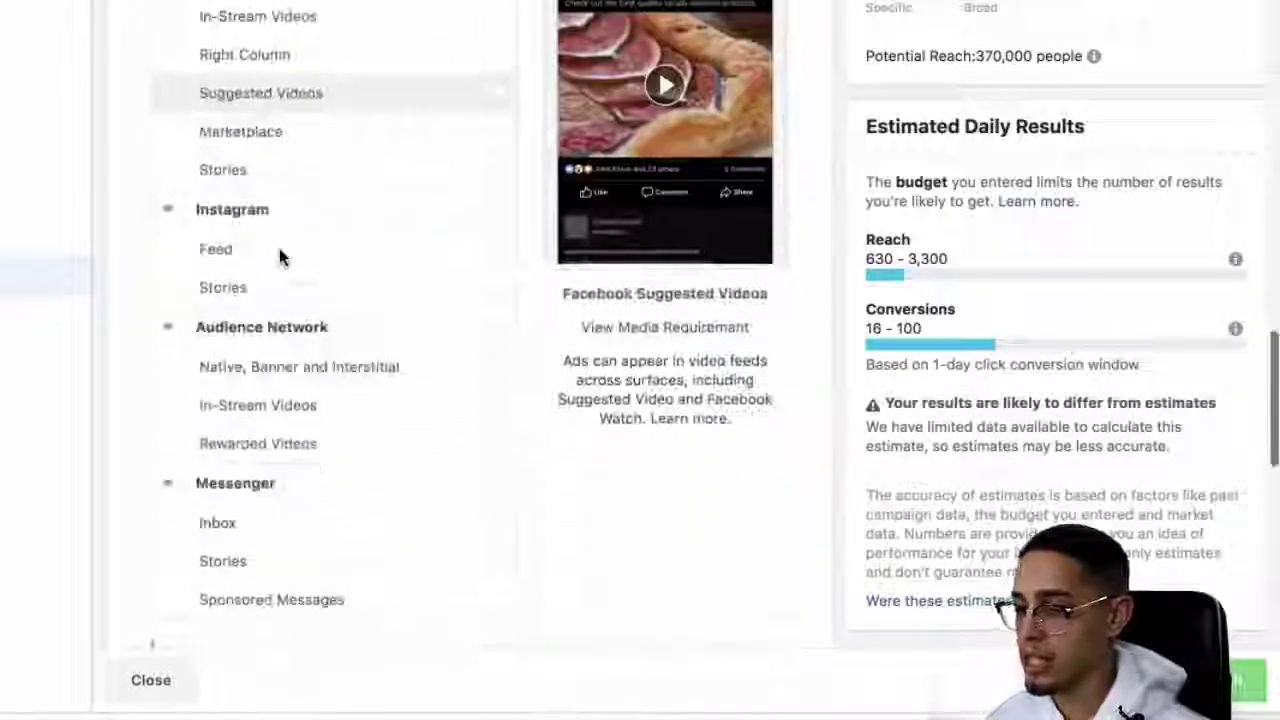
{"action": "scroll", "coordinate": [279, 255], "scroll_direction": "down", "scroll_amount": 10}
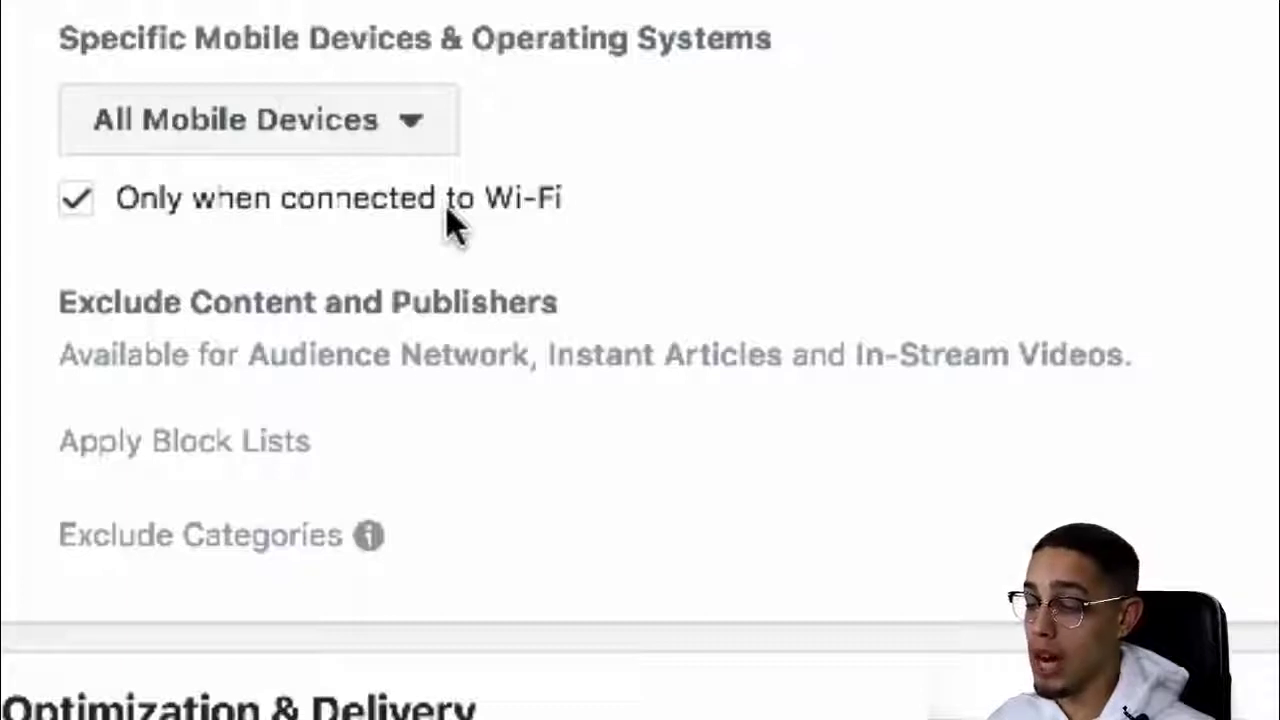
{"action": "scroll", "coordinate": [447, 225], "scroll_direction": "down", "scroll_amount": 2}
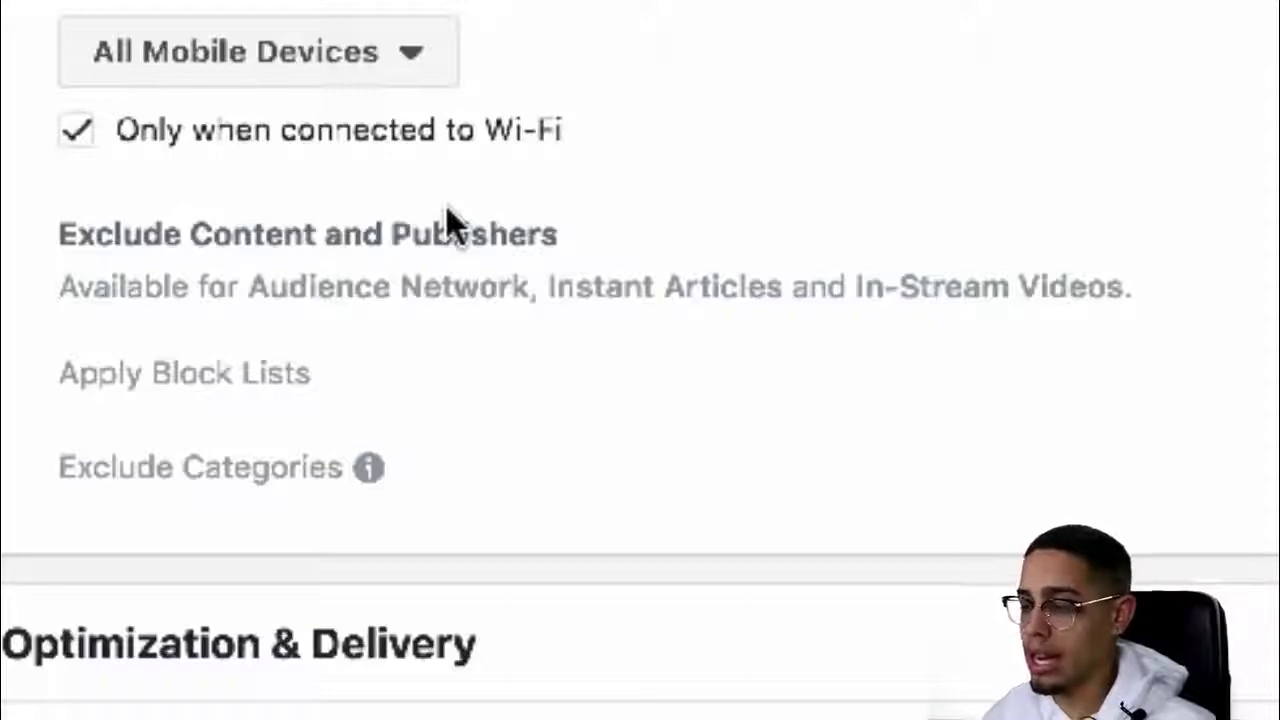
Review the ad set's Optimization & Delivery settings, including conversion window, bid strategy and bid cap
{"action": "scroll", "coordinate": [446, 206], "scroll_direction": "down", "scroll_amount": 5}
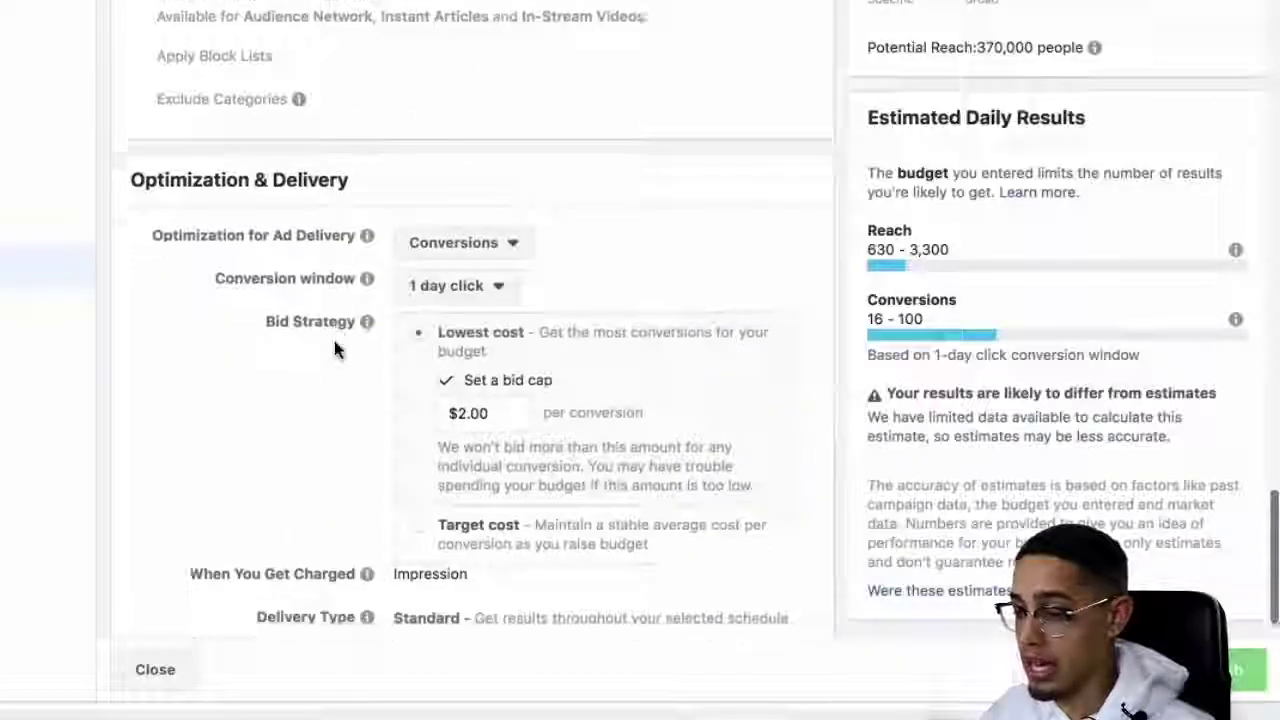
{"action": "scroll", "coordinate": [335, 340], "scroll_direction": "down", "scroll_amount": 1}
{"action": "mouse_move", "coordinate": [560, 386]}
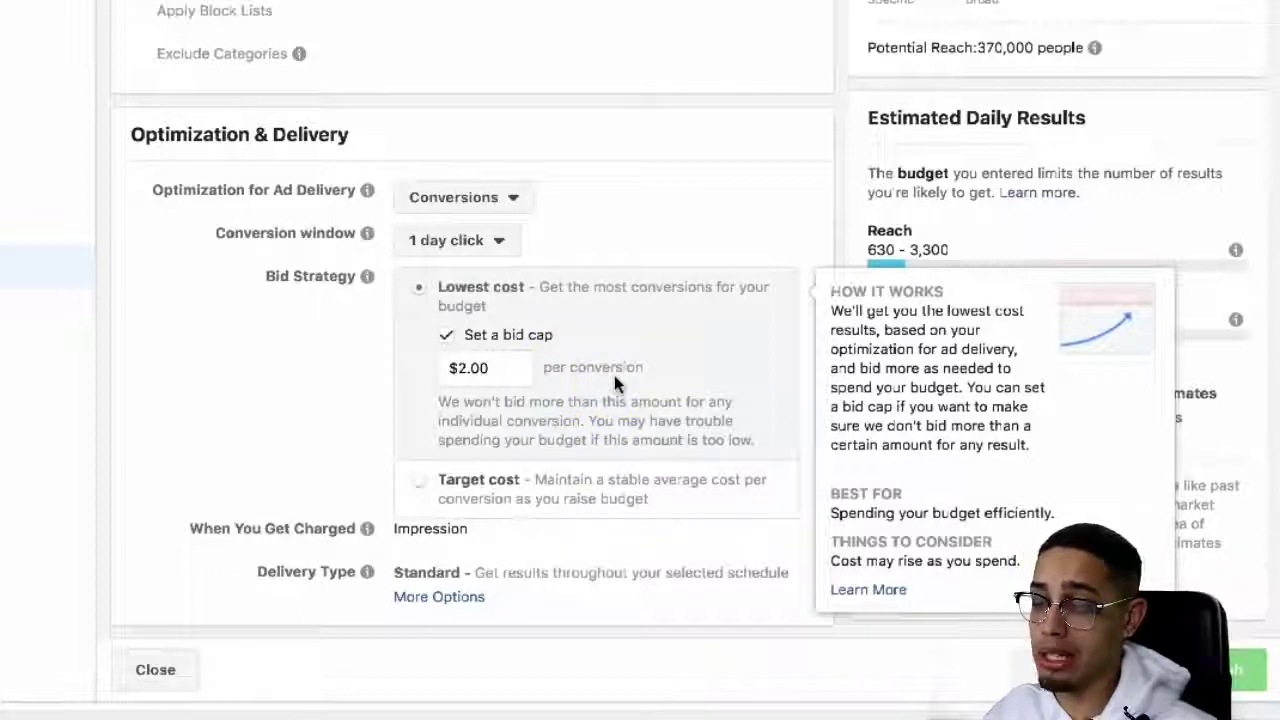
{"action": "scroll", "coordinate": [500, 345], "scroll_direction": "down", "scroll_amount": 1}
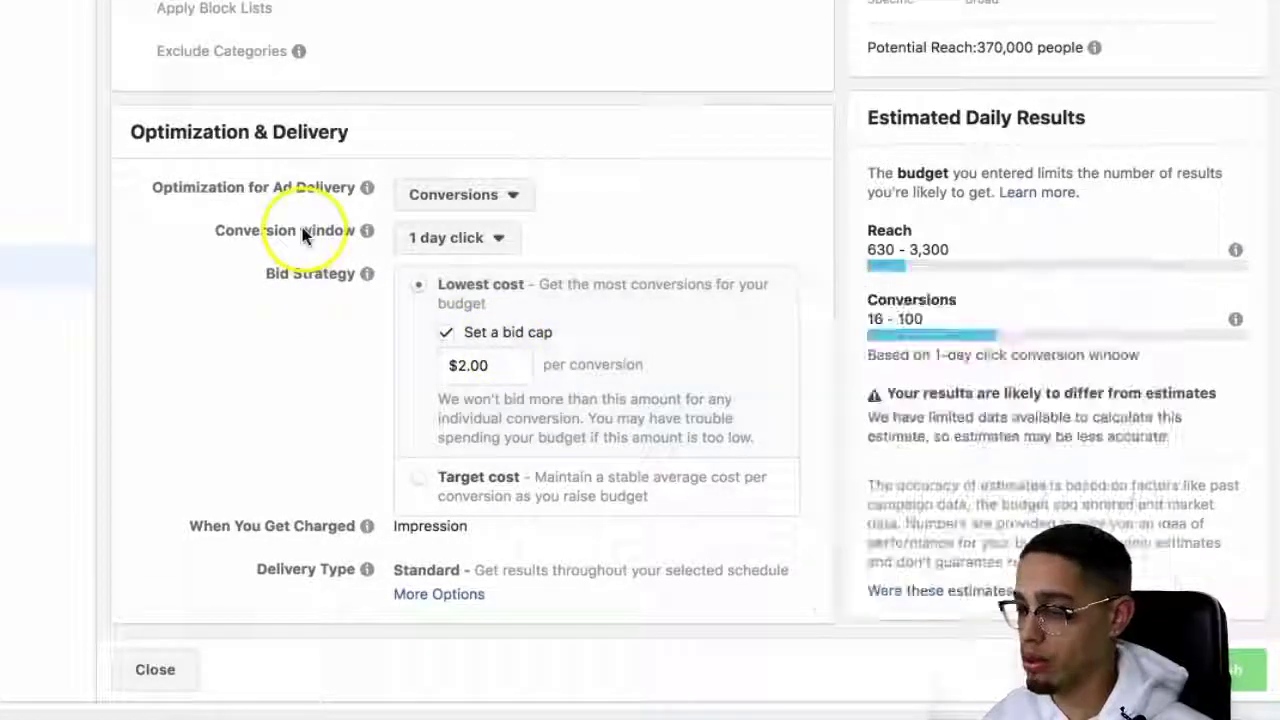
Recheck the ad set's budget and schedule, and examine the ad preview's text, video thumbnail, headline and call to action
{"action": "scroll", "coordinate": [305, 233], "scroll_direction": "up", "scroll_amount": 10}
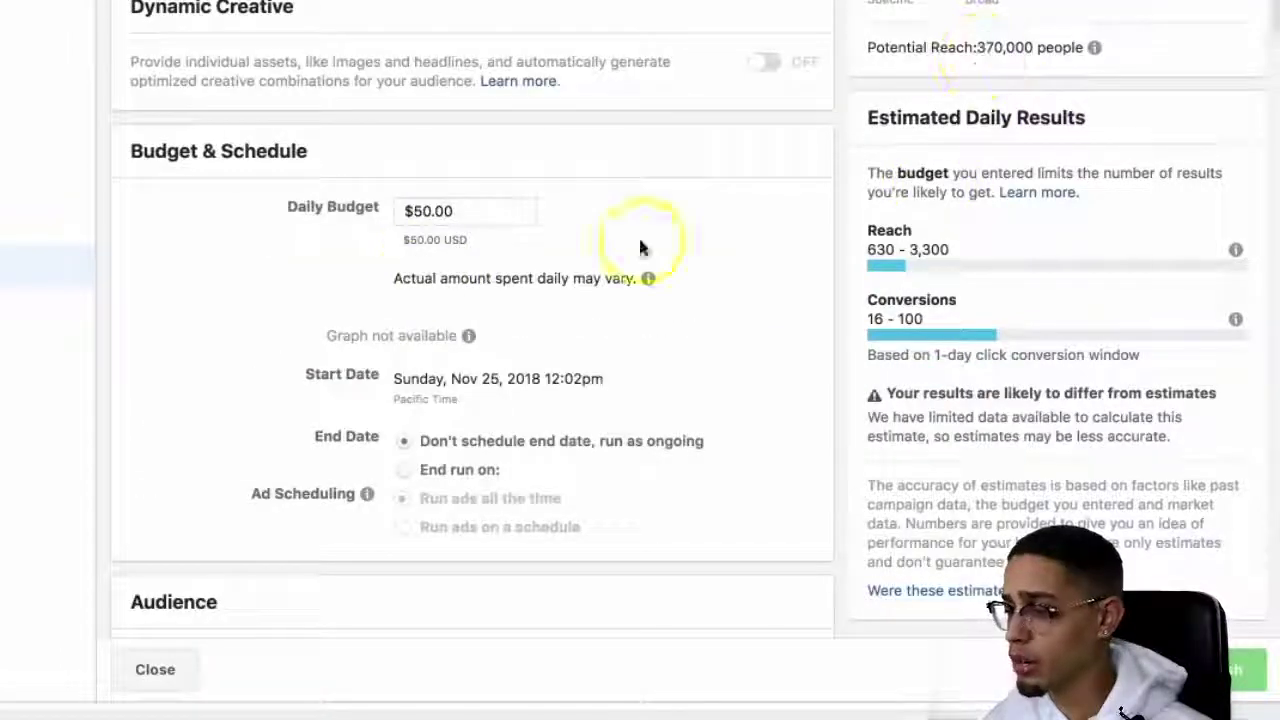
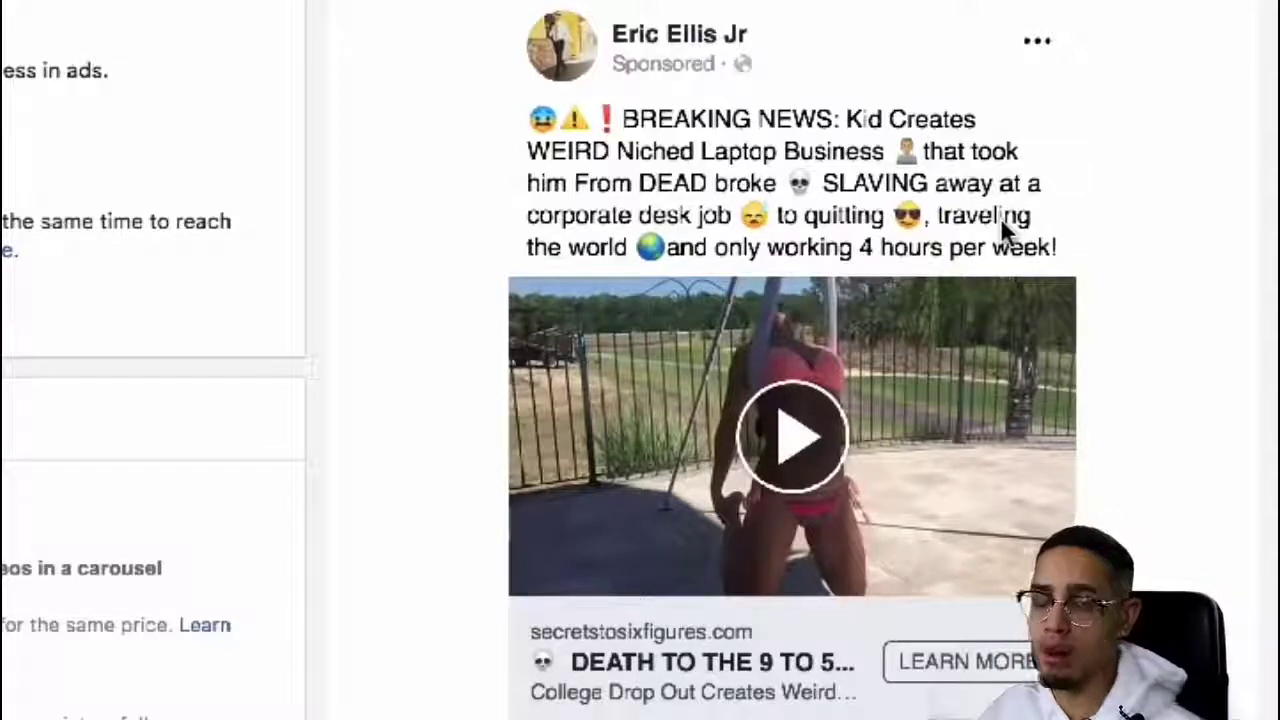
{"action": "scroll", "coordinate": [1002, 222], "scroll_direction": "down", "scroll_amount": 1}
{"action": "scroll", "coordinate": [1005, 230], "scroll_direction": "up", "scroll_amount": 1}
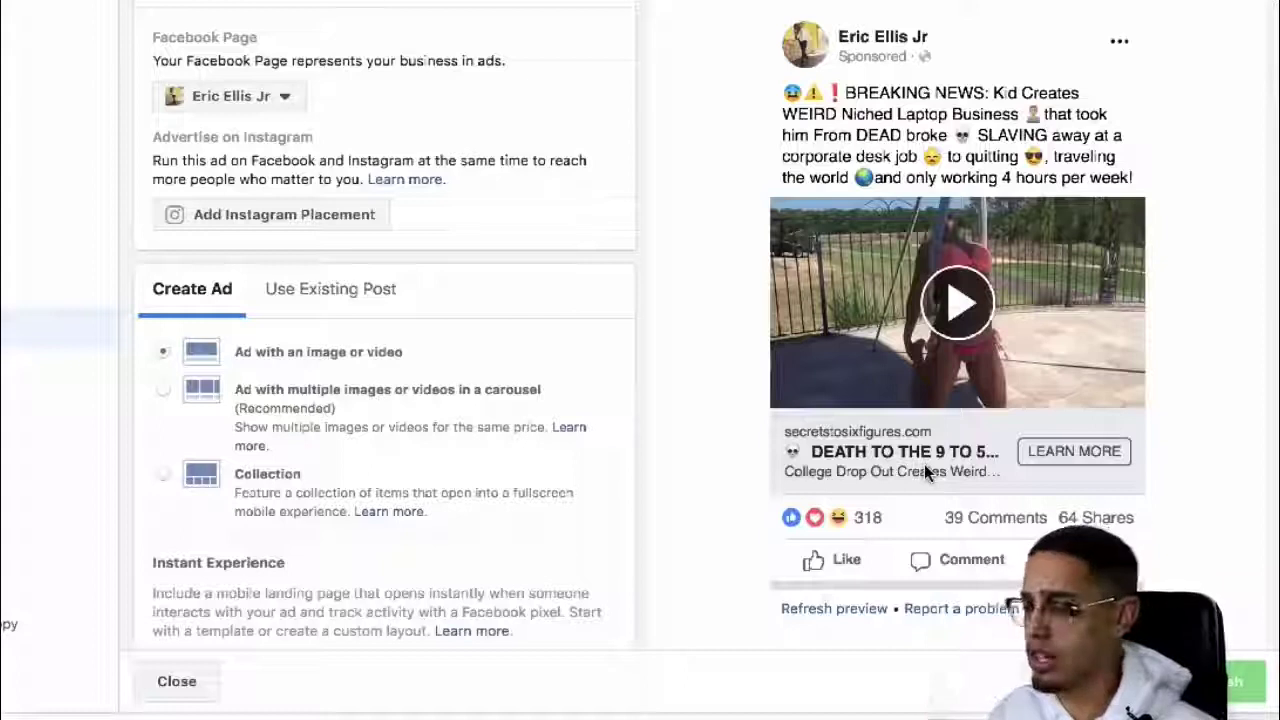
{"action": "left_click", "coordinate": [904, 321]}
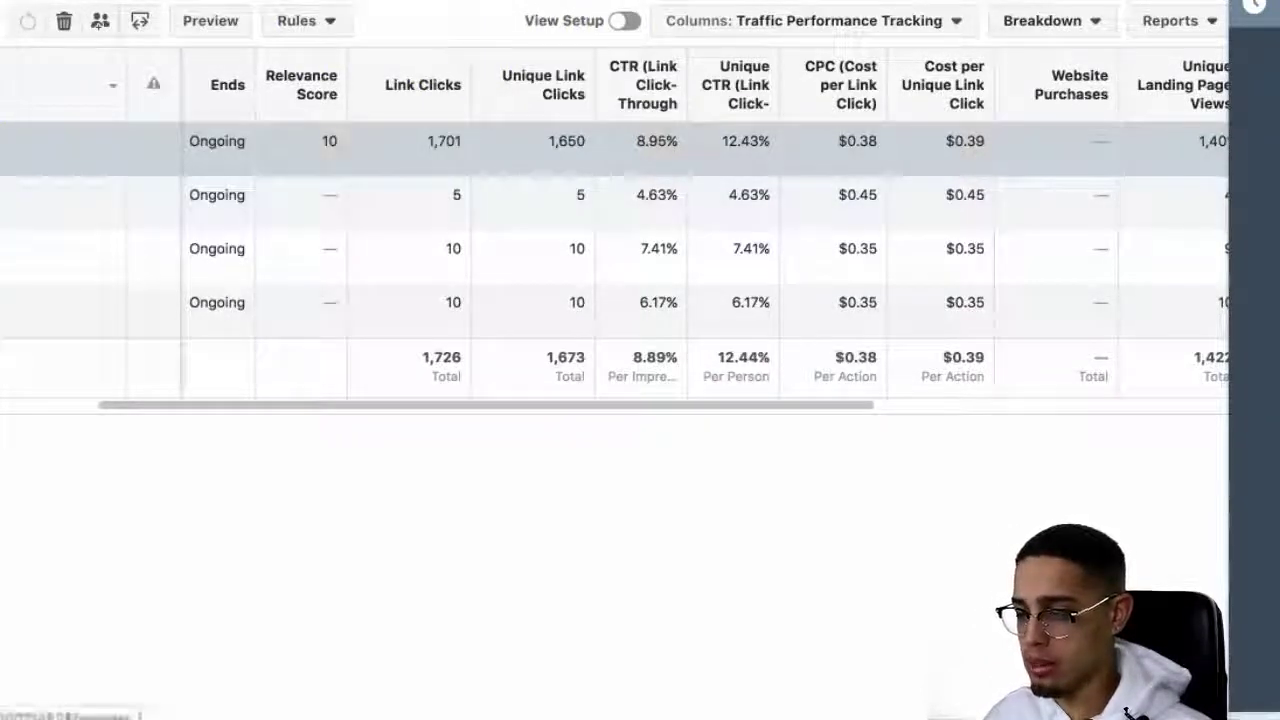
Reopen the first listed ad's settings, play the video in its preview and mute the sound
{"action": "left_click", "coordinate": [40, 191]}
{"action": "scroll", "coordinate": [297, 218], "scroll_direction": "down", "scroll_amount": 3}
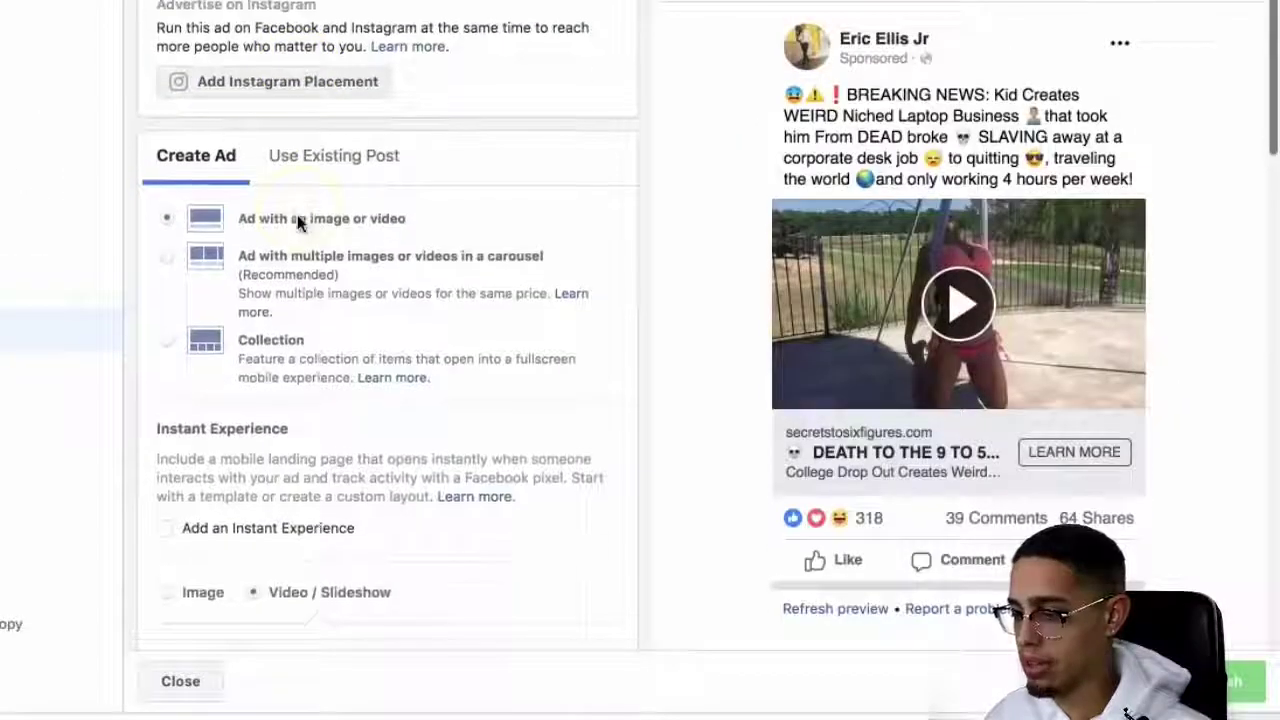
{"action": "left_click", "coordinate": [975, 313]}
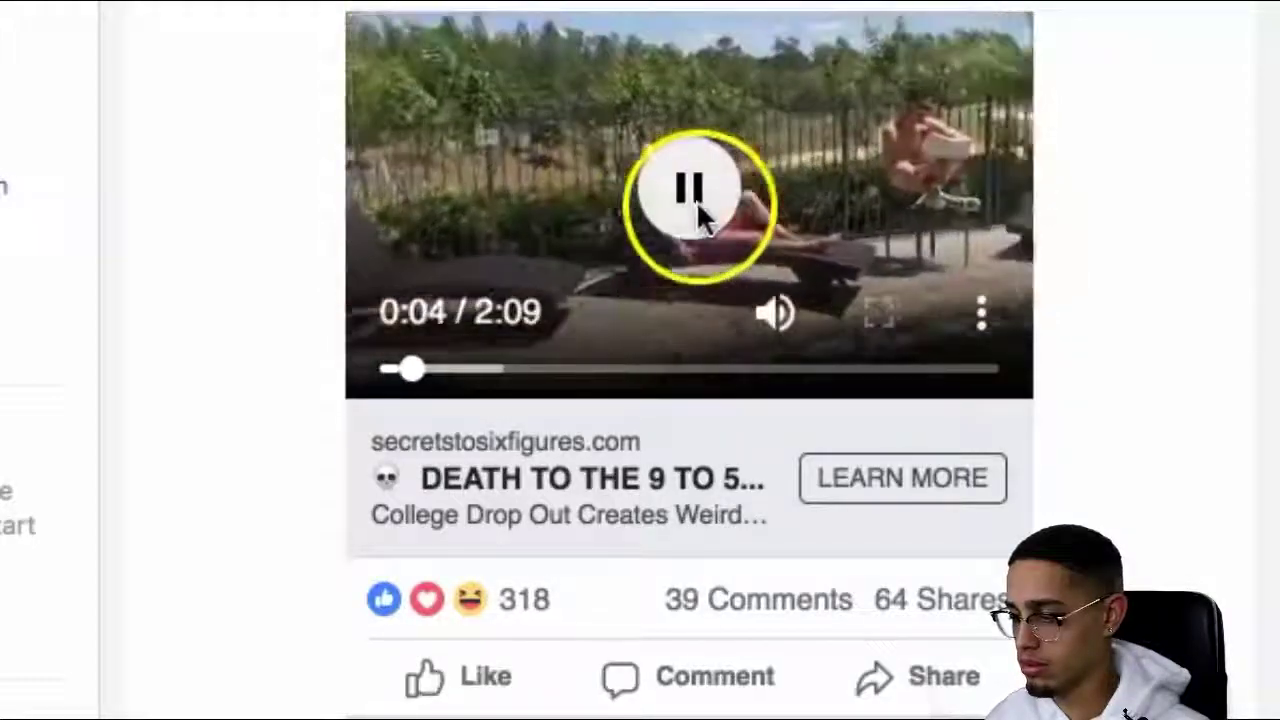
{"action": "left_click", "coordinate": [776, 325]}
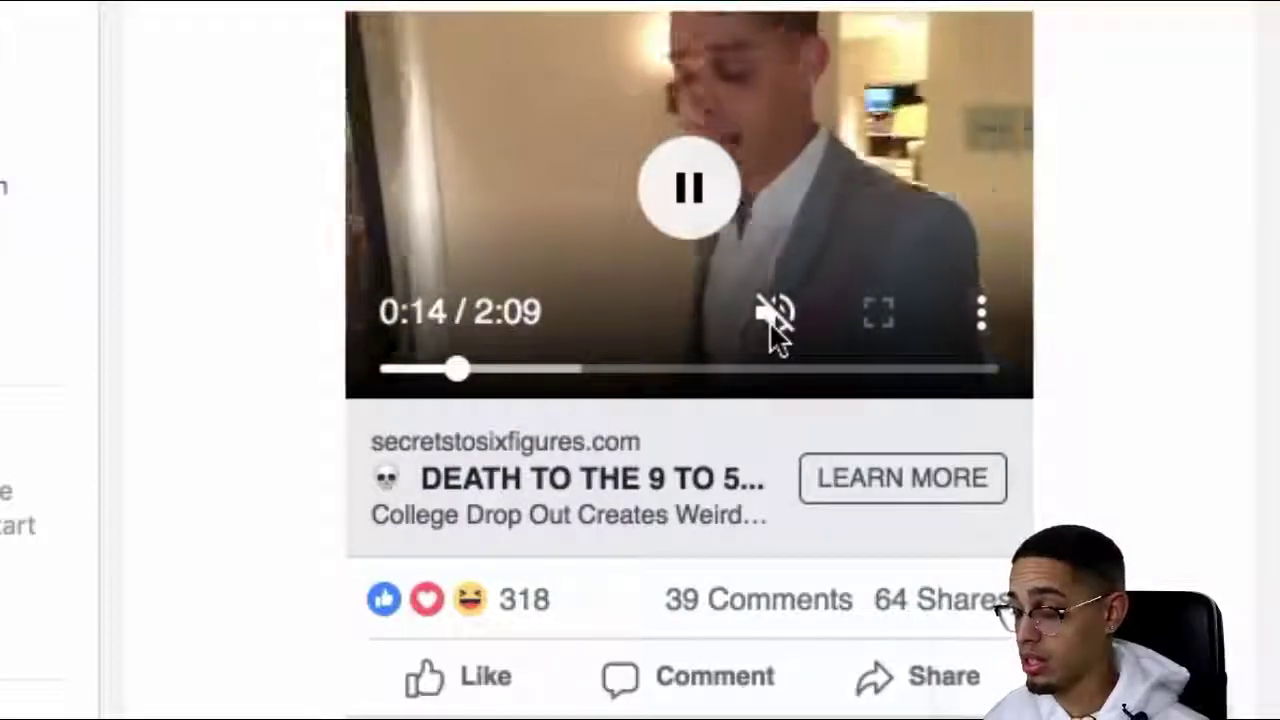
Skim through the ad video by skipping ahead in stages to near its end, and pause it
{"action": "left_click", "coordinate": [589, 395]}
{"action": "left_click_drag", "start_coordinate": [589, 395], "coordinate": [551, 380]}
{"action": "left_click", "coordinate": [643, 372]}
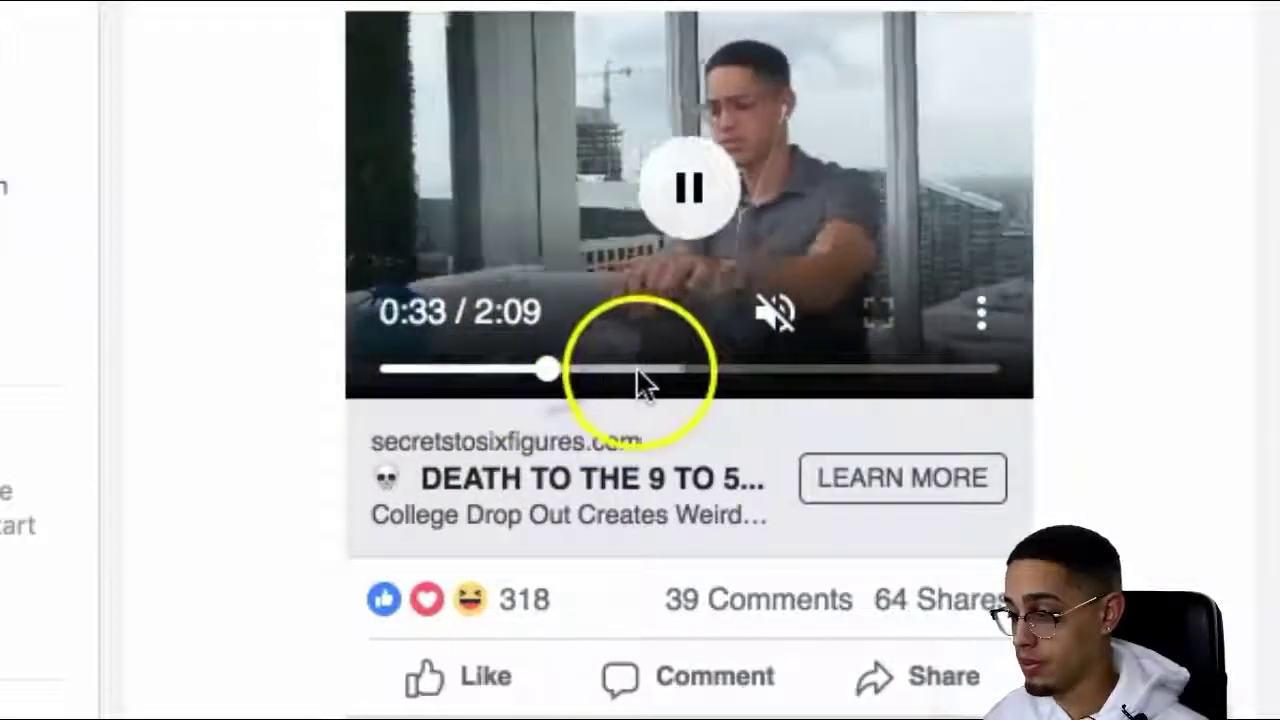
{"action": "left_click", "coordinate": [736, 372]}
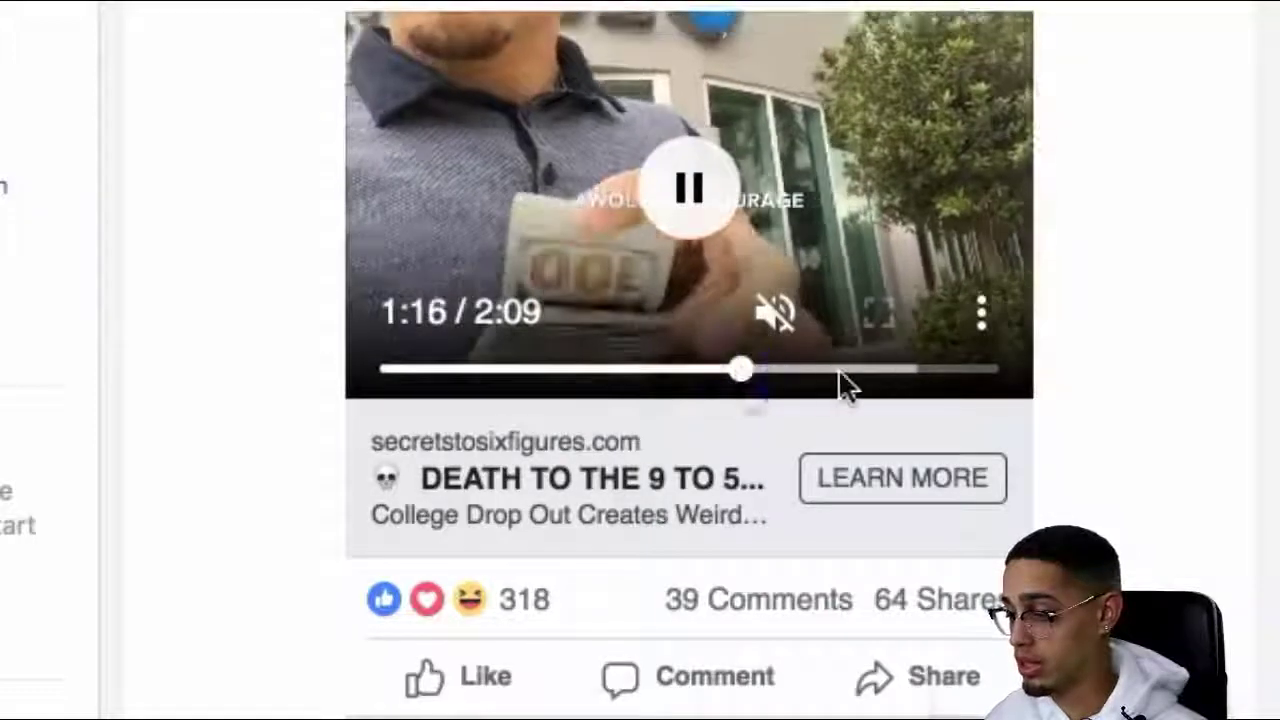
{"action": "left_click", "coordinate": [851, 372]}
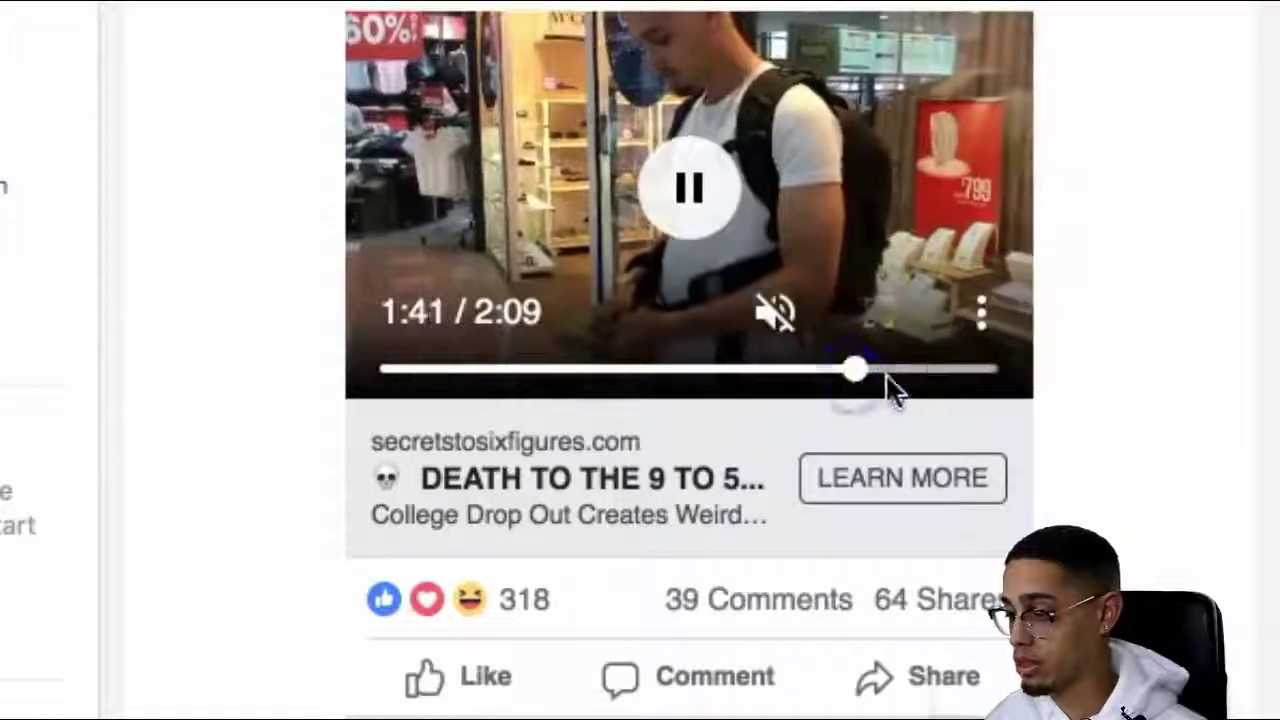
{"action": "left_click", "coordinate": [905, 374]}
{"action": "left_click", "coordinate": [950, 374]}
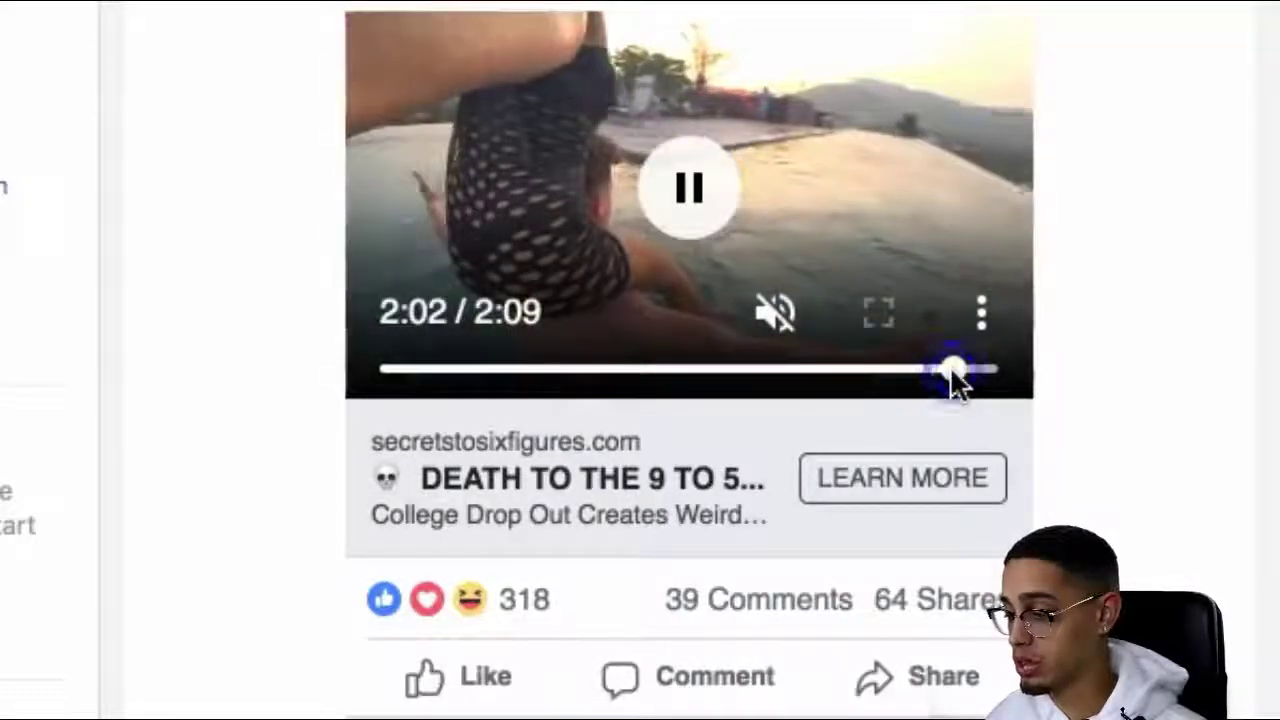
{"action": "left_click", "coordinate": [694, 216]}
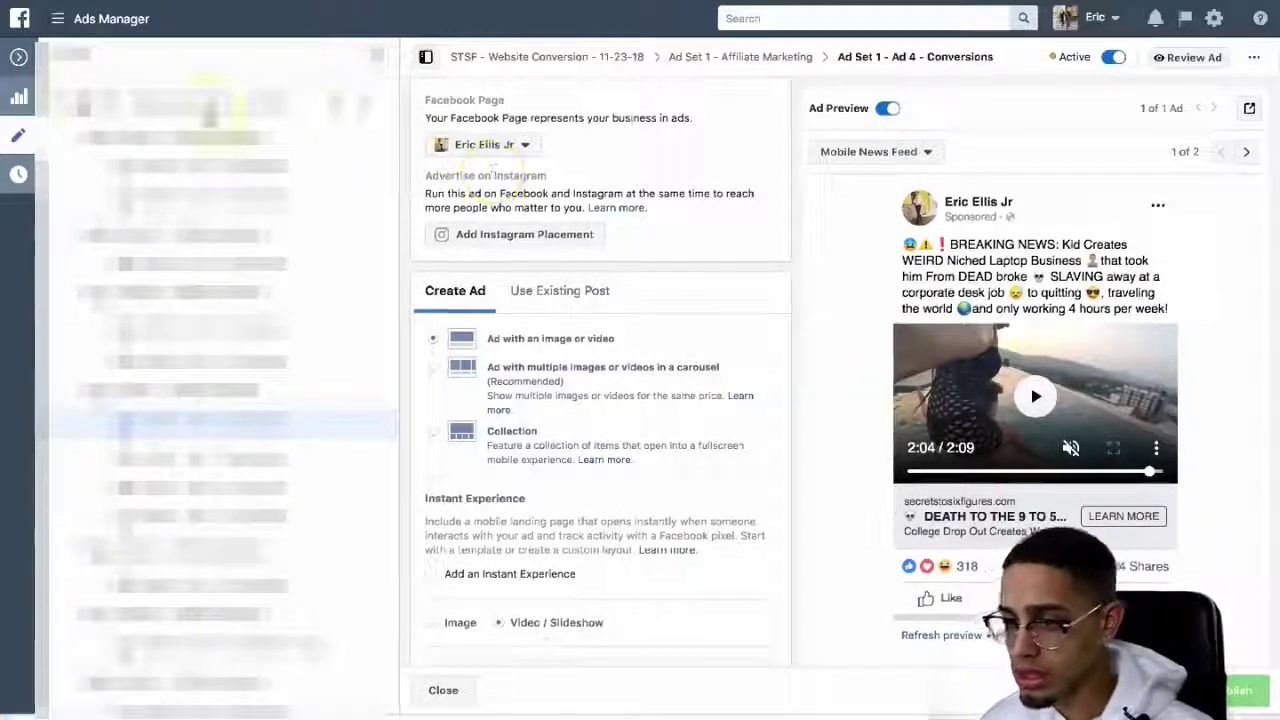
Return to the ads table and review the first ad's link clicks, click-through rates, click costs, landing page views and checkouts initiated
{"action": "left_click", "coordinate": [19, 59]}
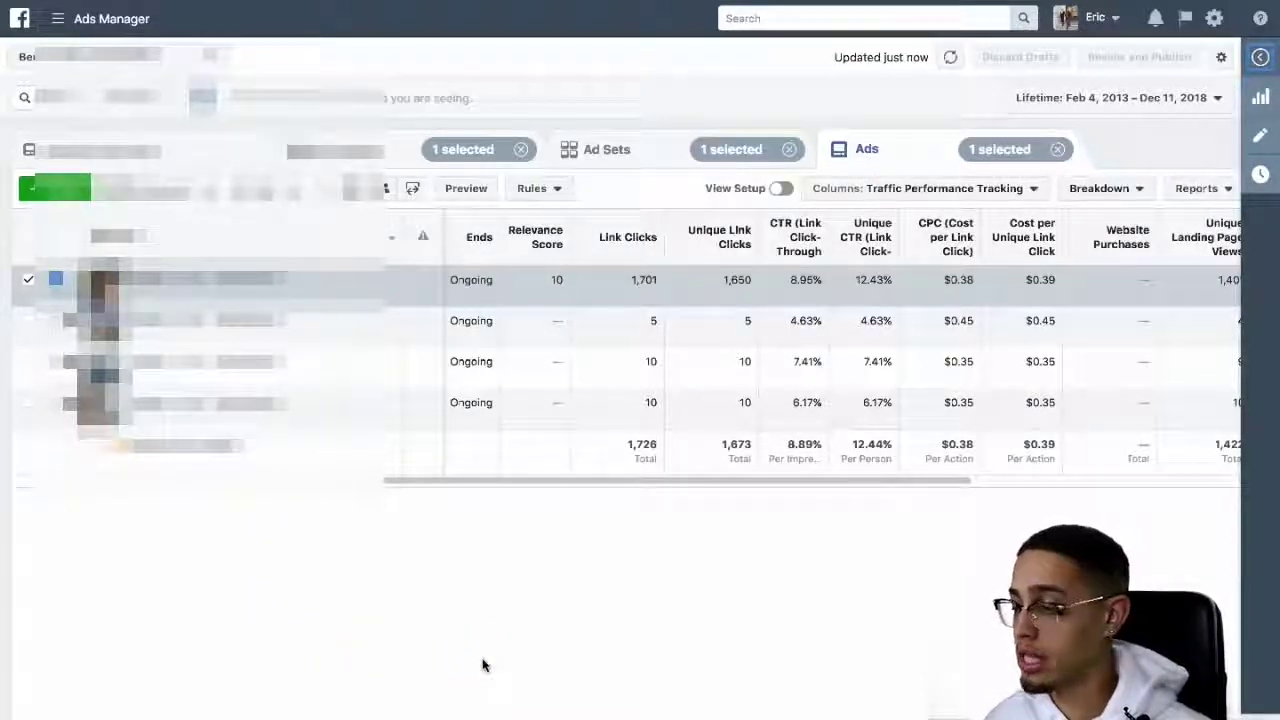
{"action": "left_click", "coordinate": [882, 302]}
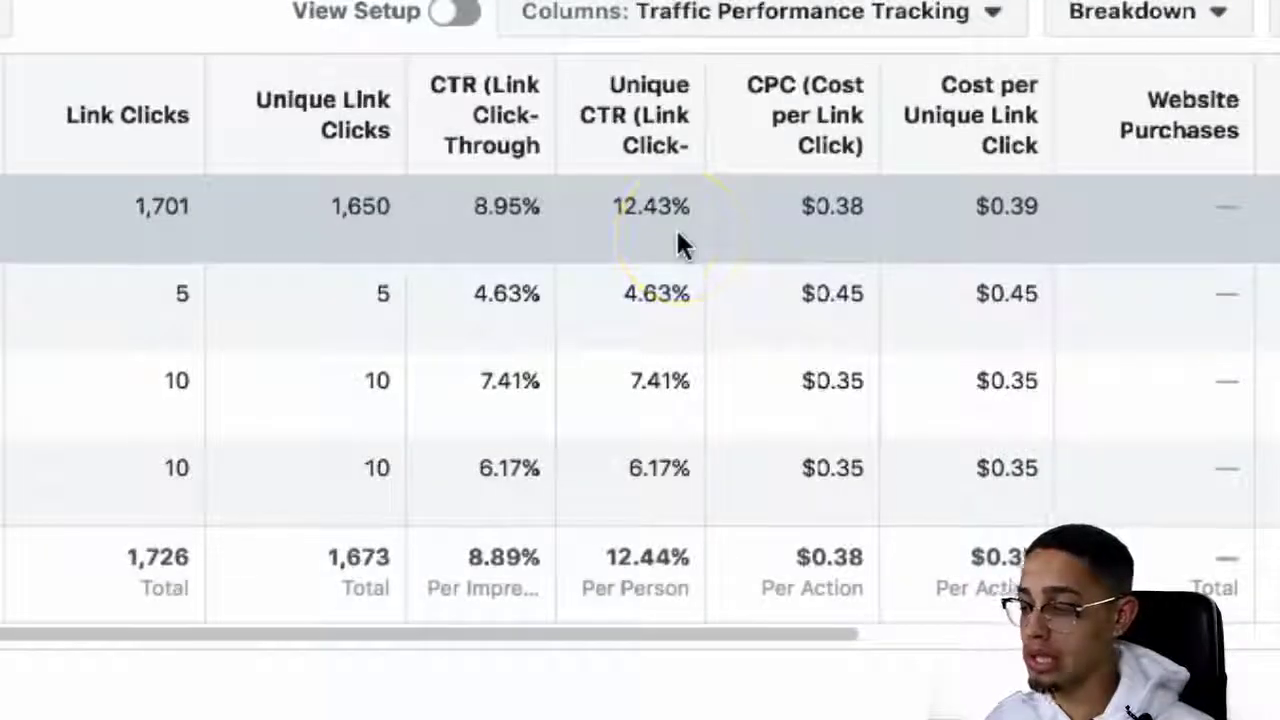
{"action": "scroll", "coordinate": [677, 234], "scroll_direction": "right", "scroll_amount": 3}
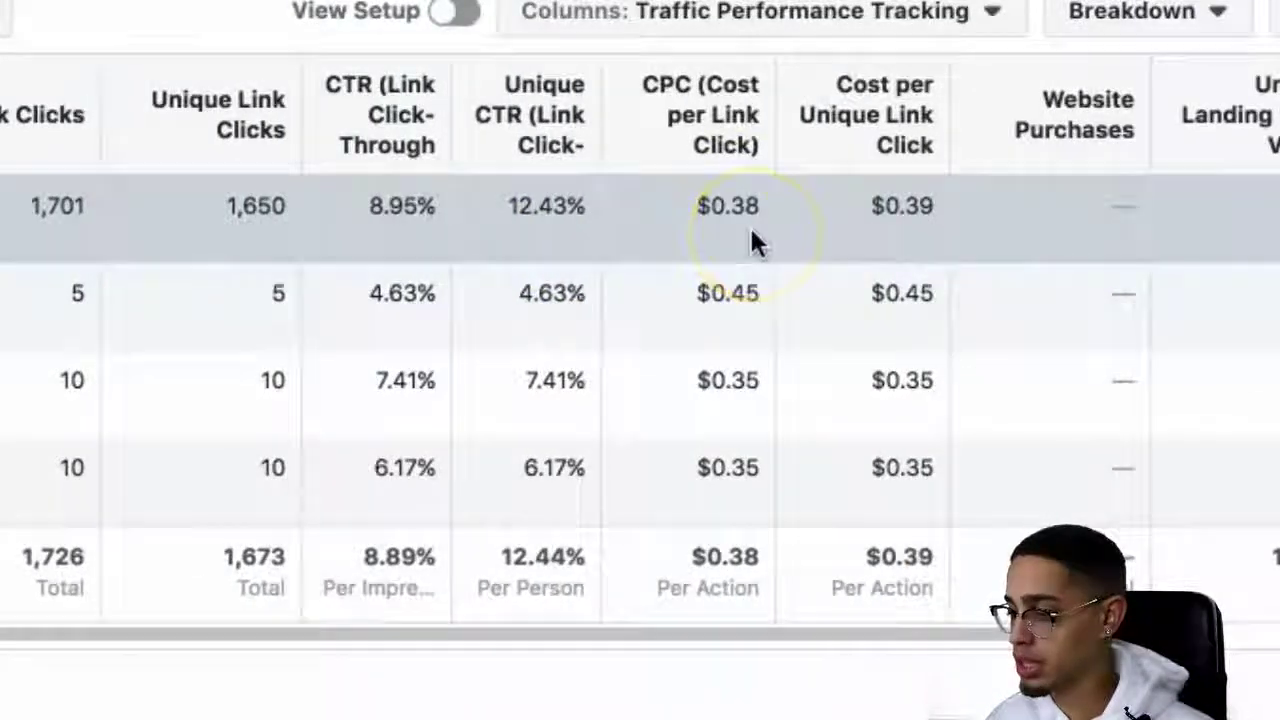
{"action": "scroll", "coordinate": [752, 236], "scroll_direction": "right", "scroll_amount": 2}
{"action": "scroll", "coordinate": [752, 236], "scroll_direction": "right", "scroll_amount": 2}
{"action": "scroll", "coordinate": [752, 234], "scroll_direction": "right", "scroll_amount": 10}
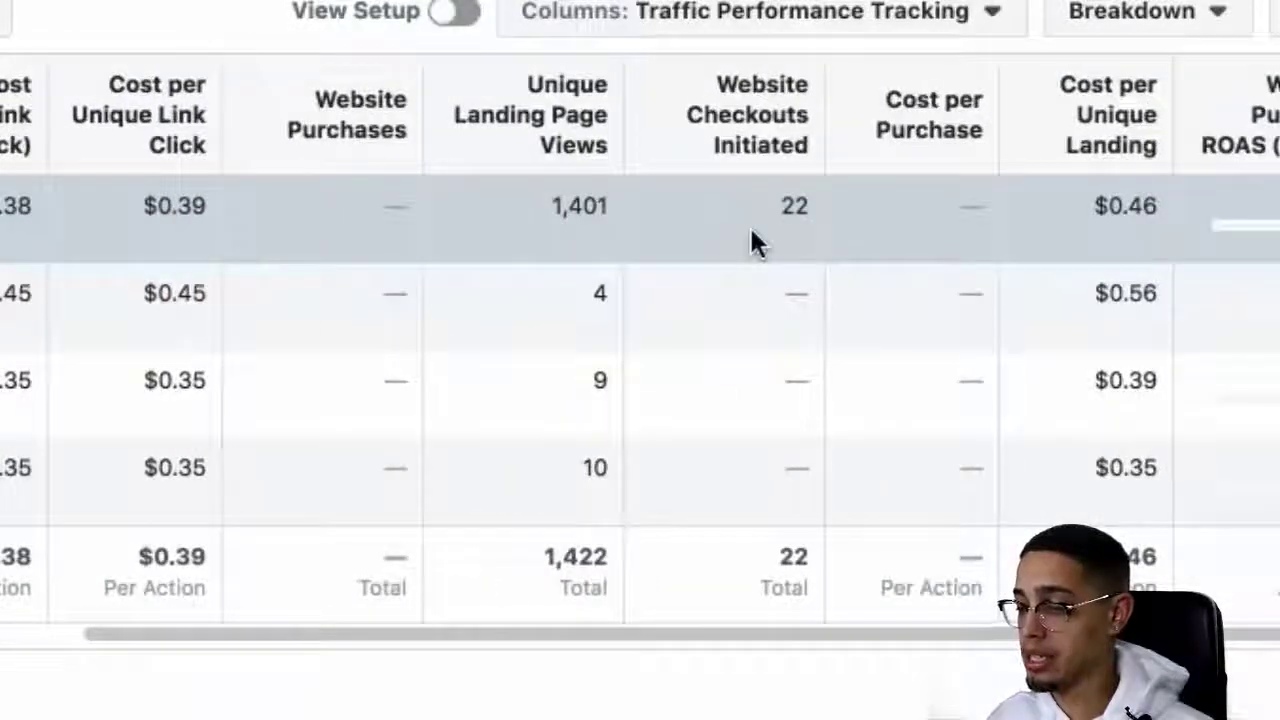